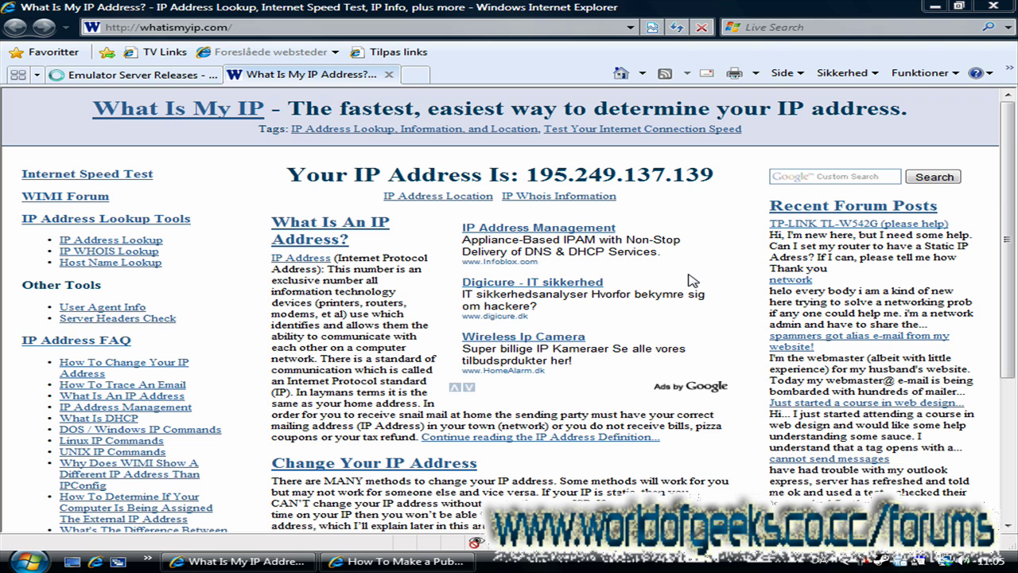
Step: Load no-ip.com in a new tab and open the free Create Account sign-up form
left_click(415, 74)
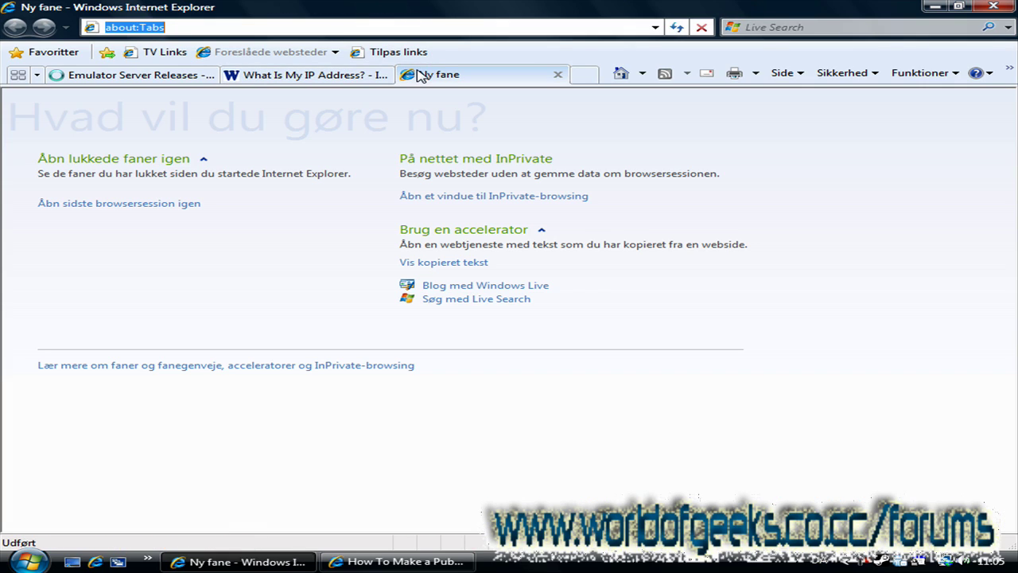
type("no-ip.com")
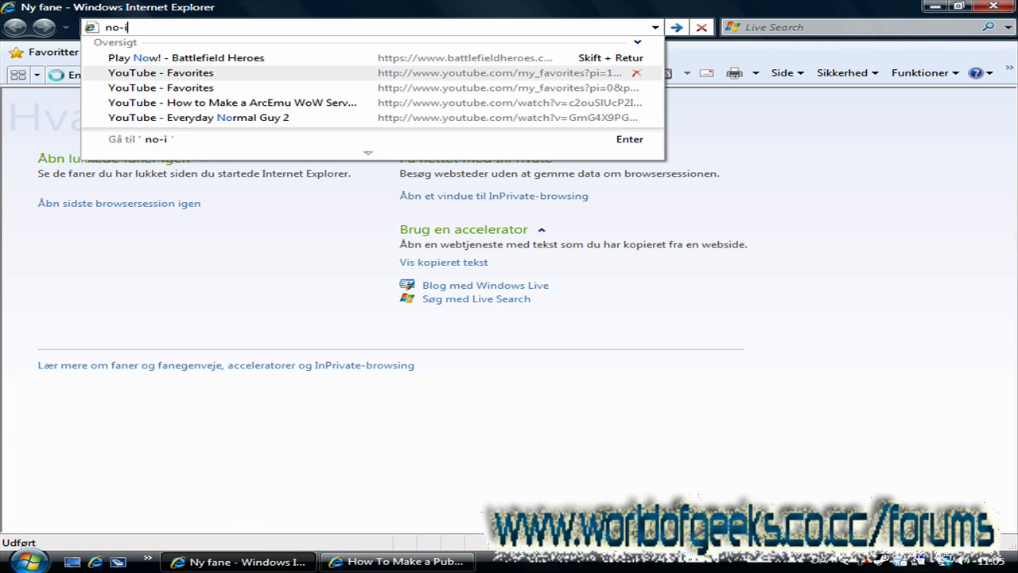
key("Return")
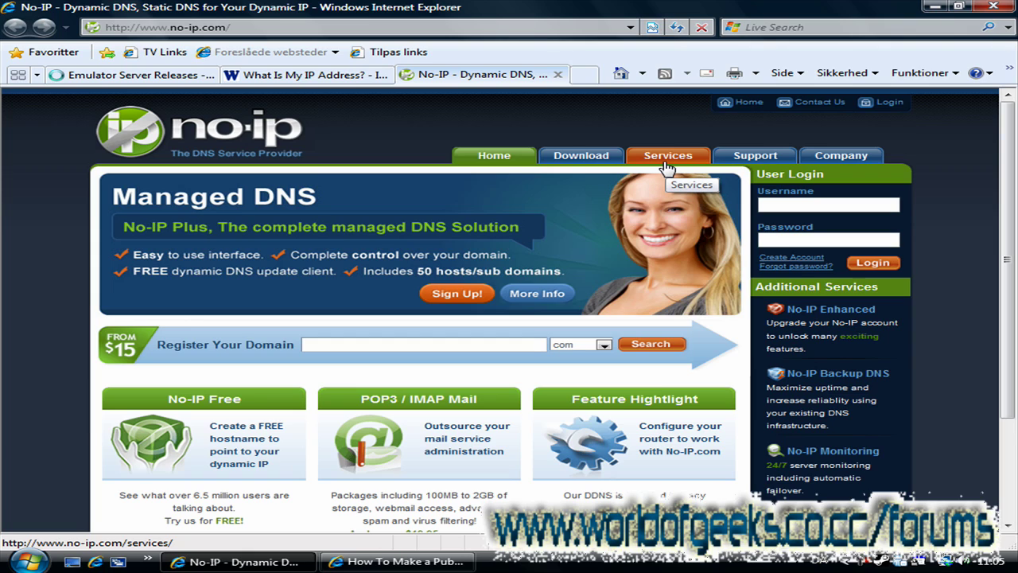
left_click(796, 258)
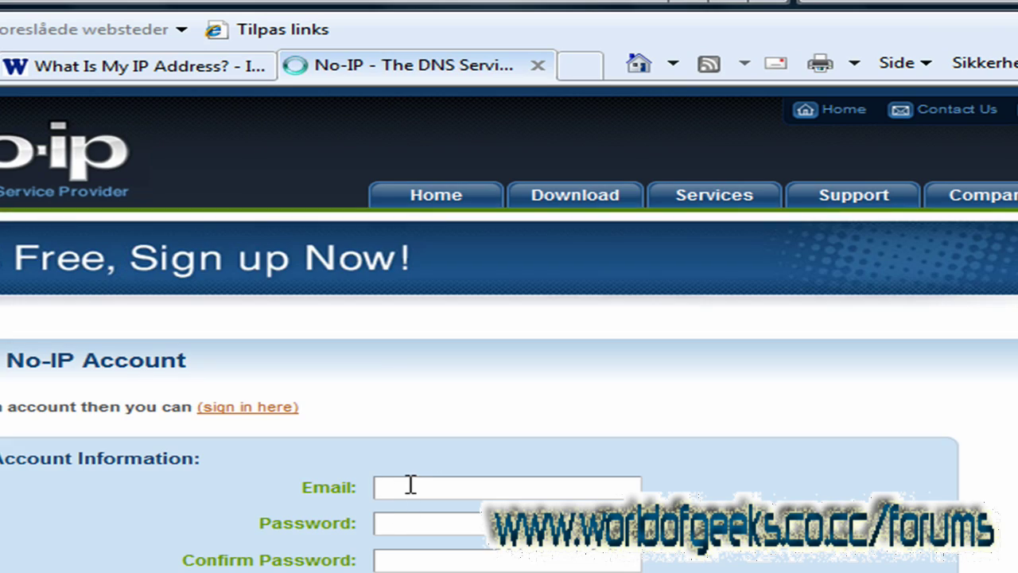
left_click(411, 485)
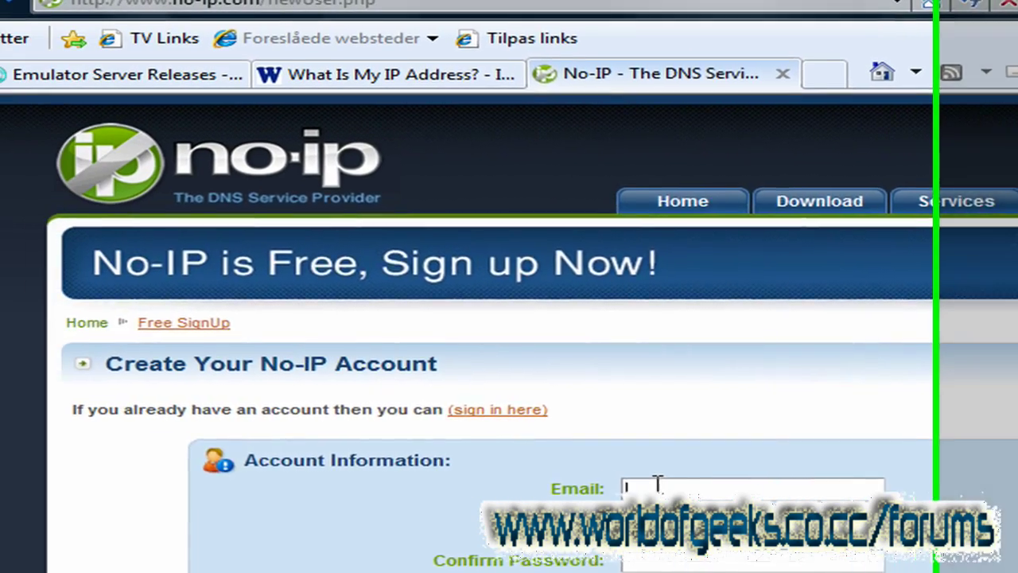
scroll(699, 459, "down", 5)
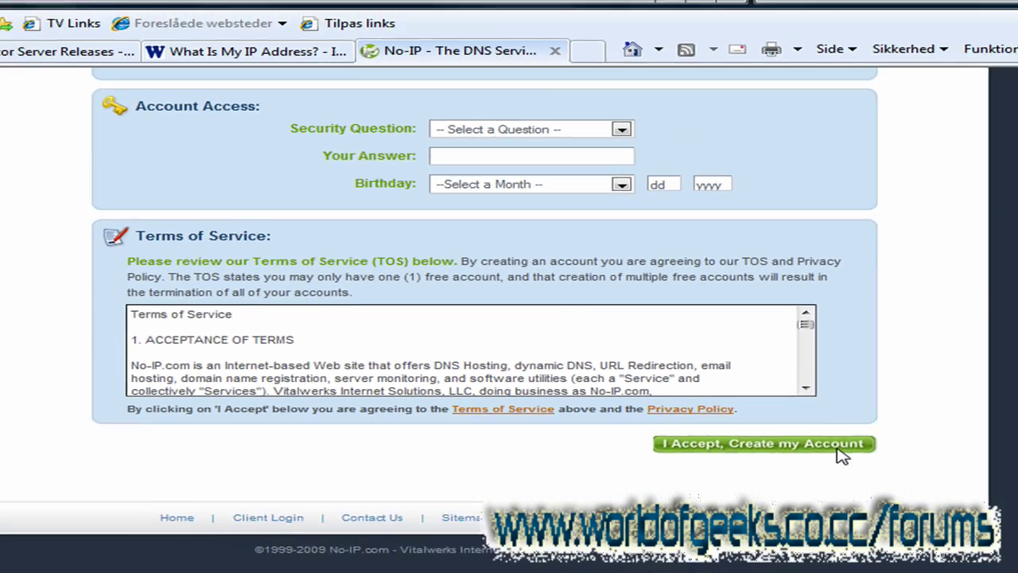
scroll(923, 541, "up", 5)
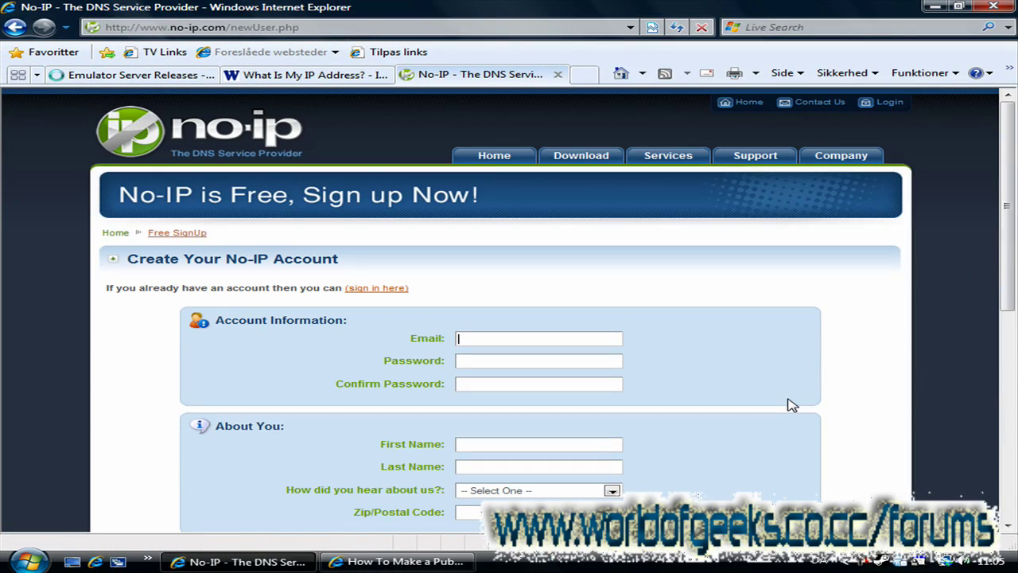
Step: Log in to the No-IP account from Home and open Hosts/Redirects, showing 0 of 5 hosts
left_click(517, 155)
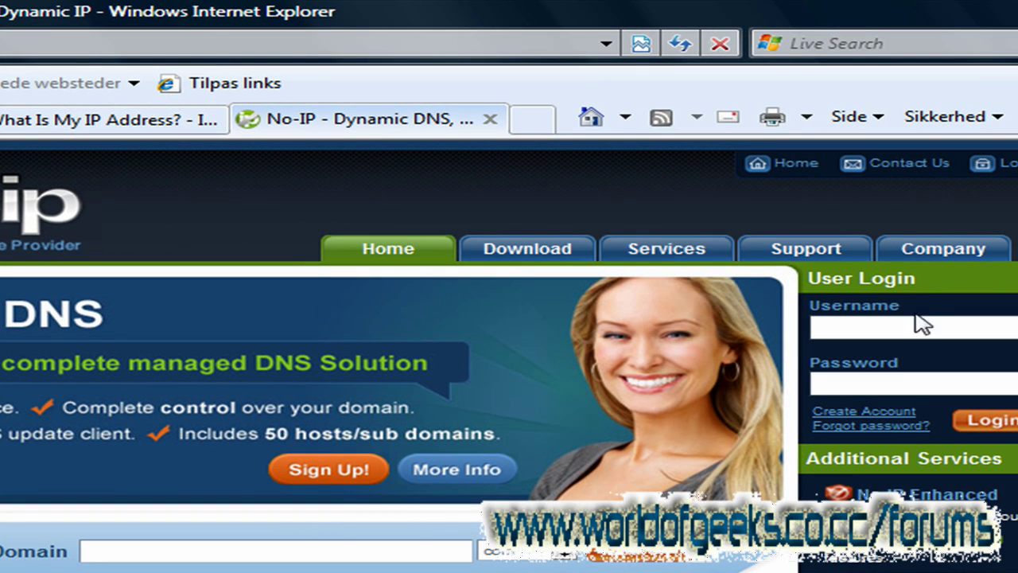
left_click(913, 323)
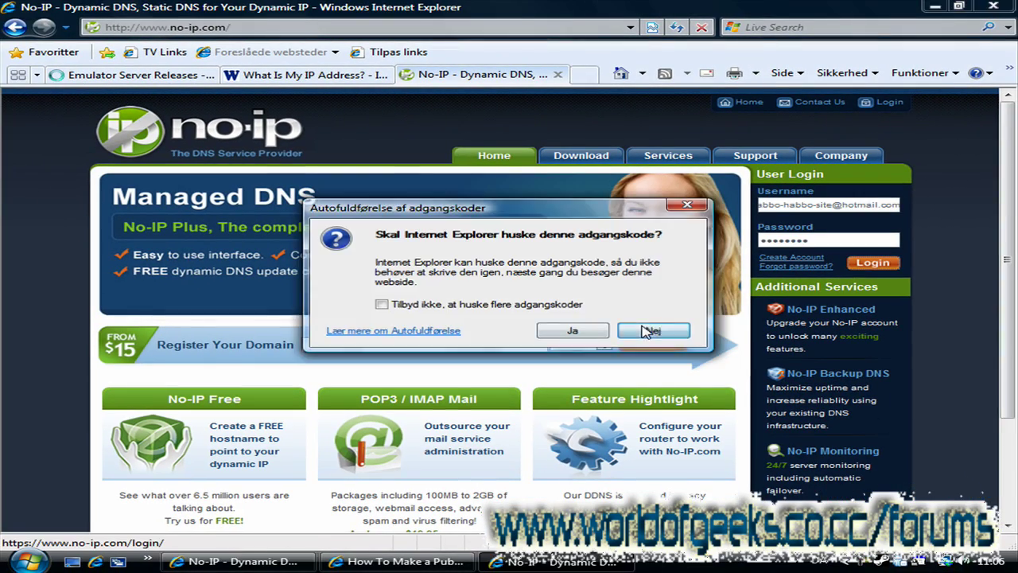
left_click(649, 330)
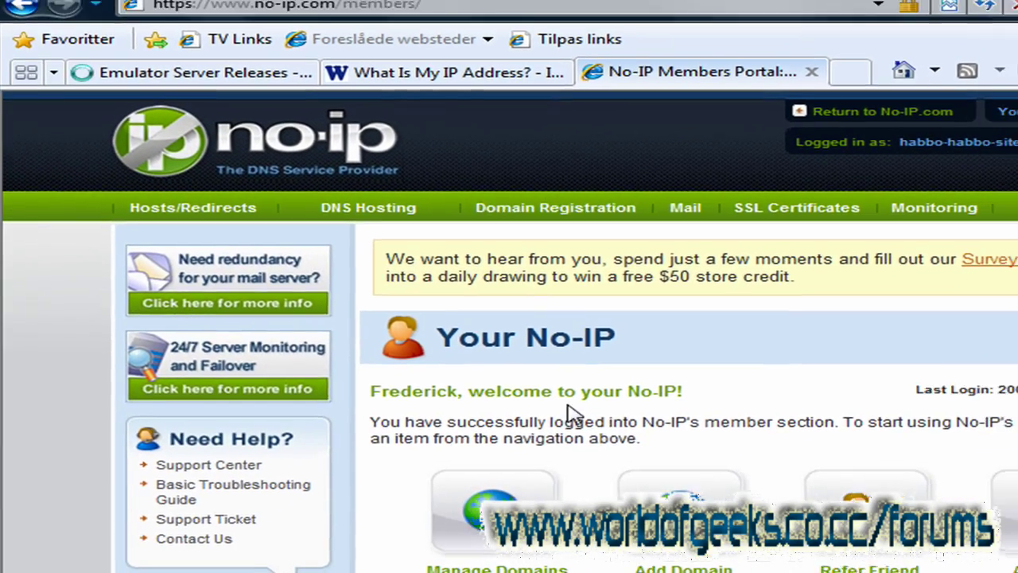
left_click(503, 516)
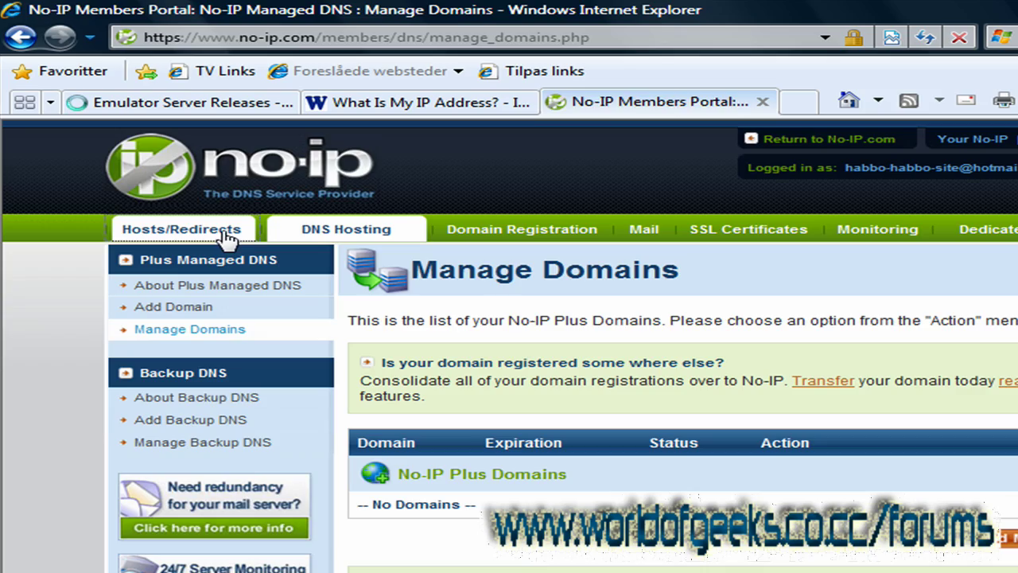
left_click(236, 209)
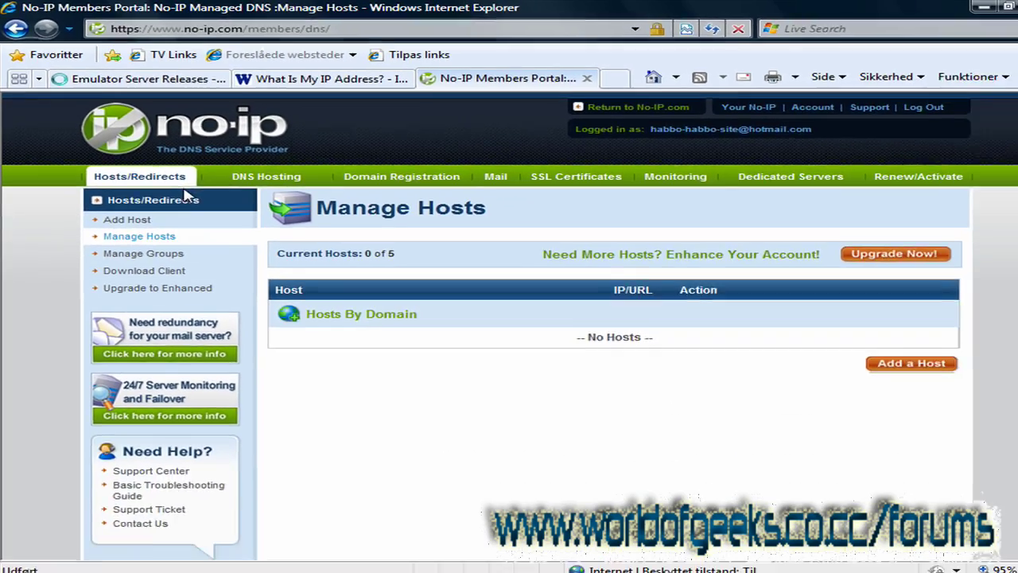
Step: Add host 'awesomeness' on servegame.com with no group and create the host record
left_click(922, 365)
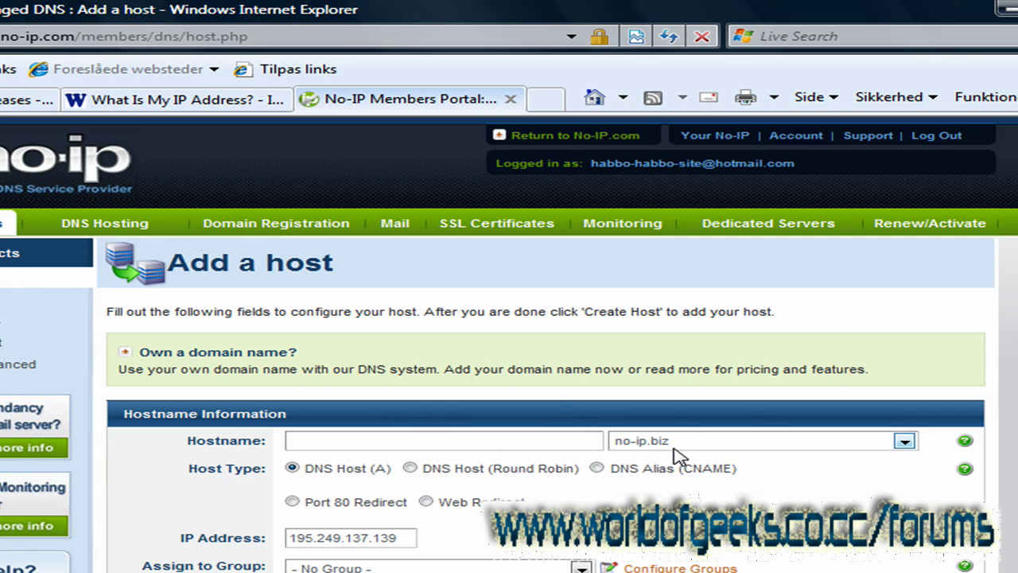
left_click(904, 440)
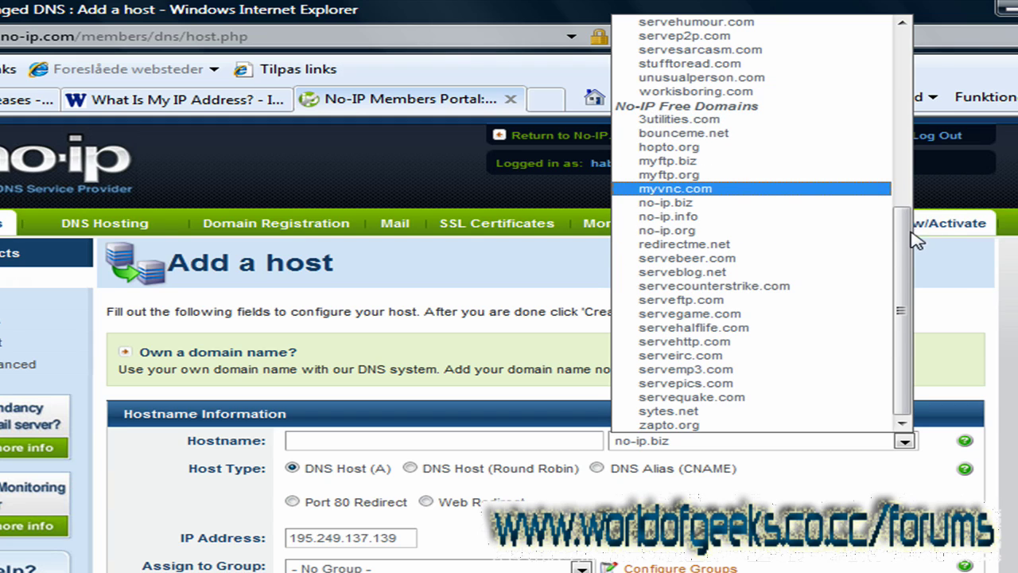
left_click_drag(902, 243, 902, 269)
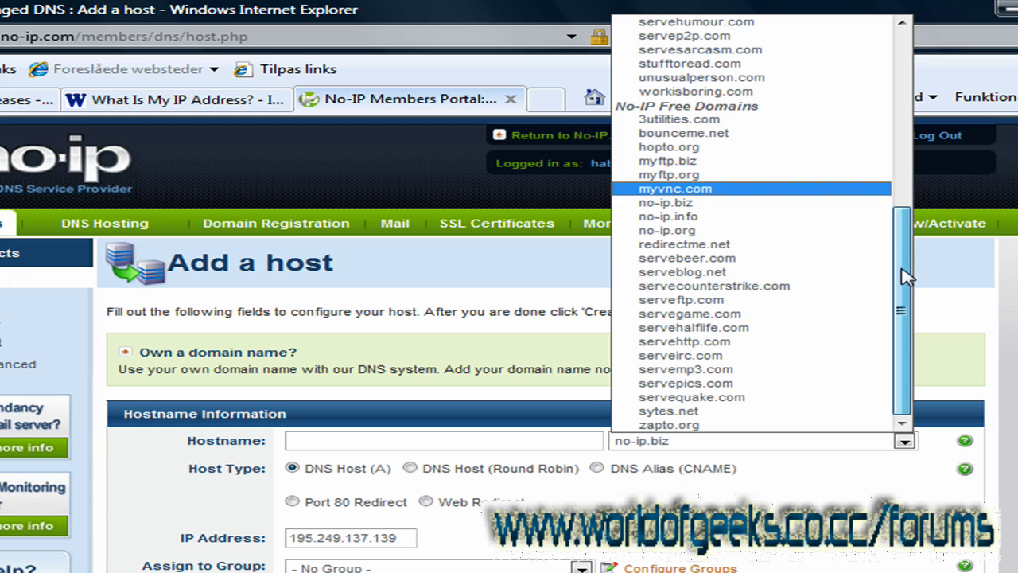
left_click(772, 315)
left_click(388, 447)
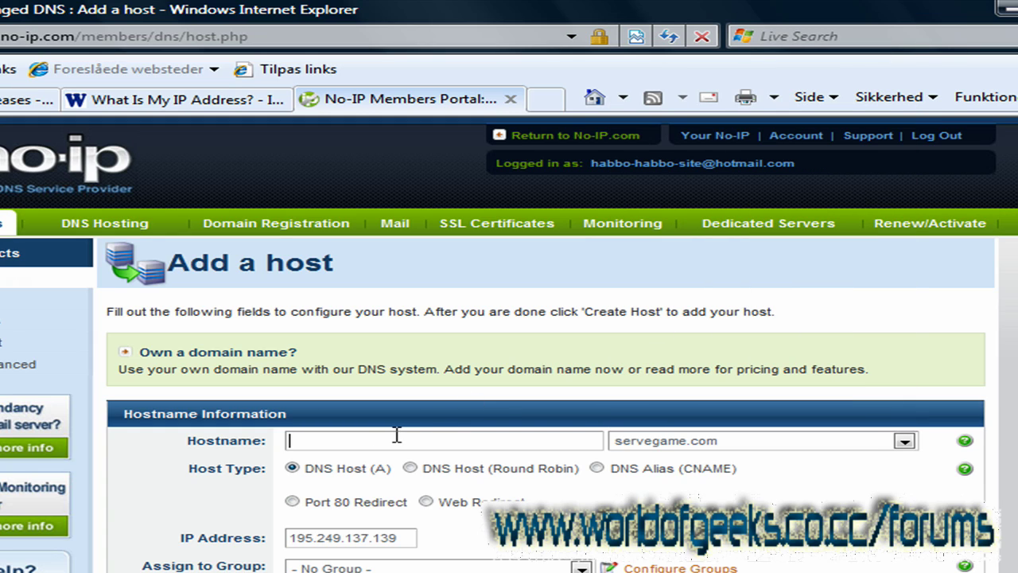
type("awesomeness")
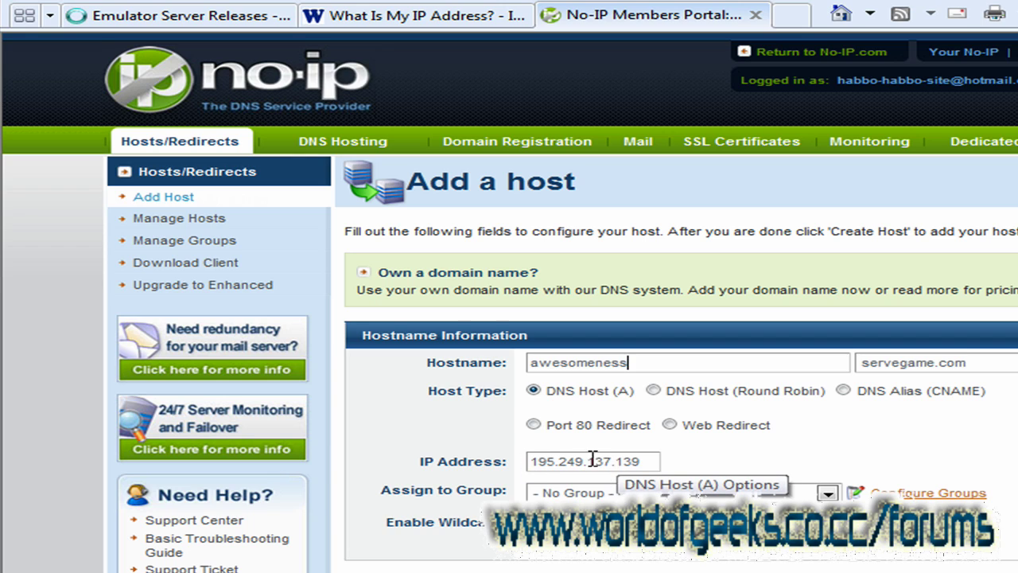
scroll(589, 541, "down", 4)
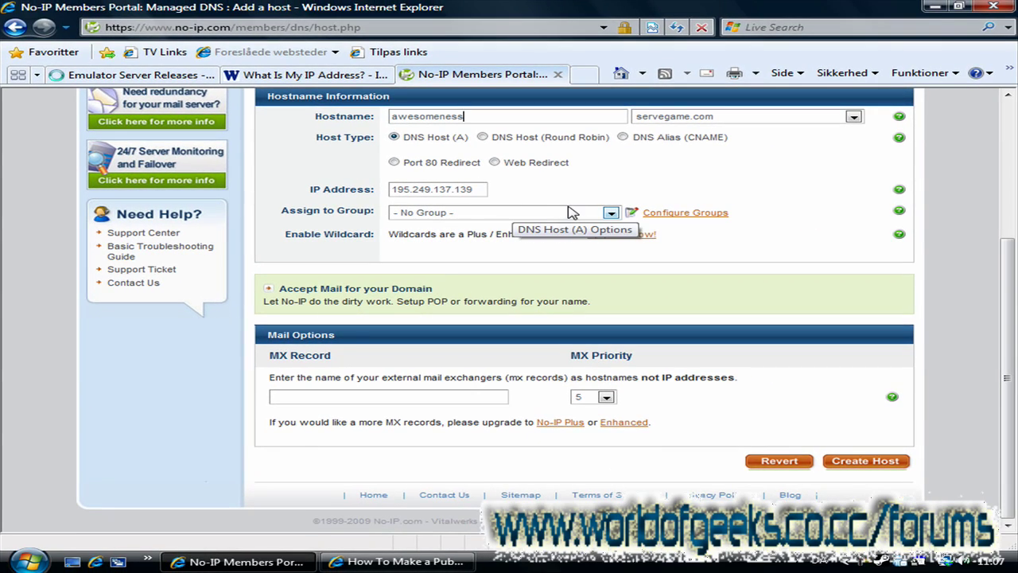
left_click(612, 216)
left_click(613, 216)
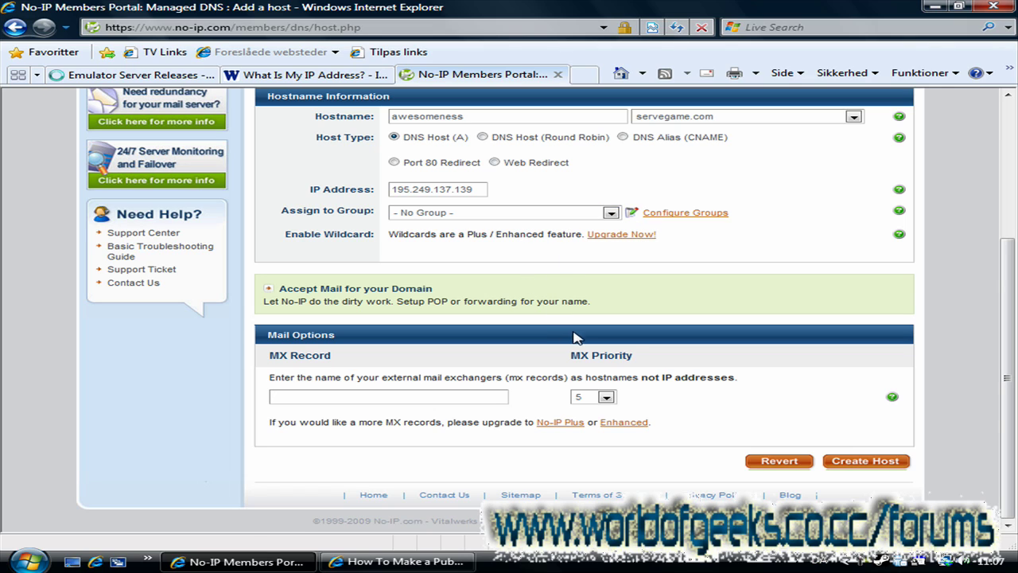
left_click(898, 465)
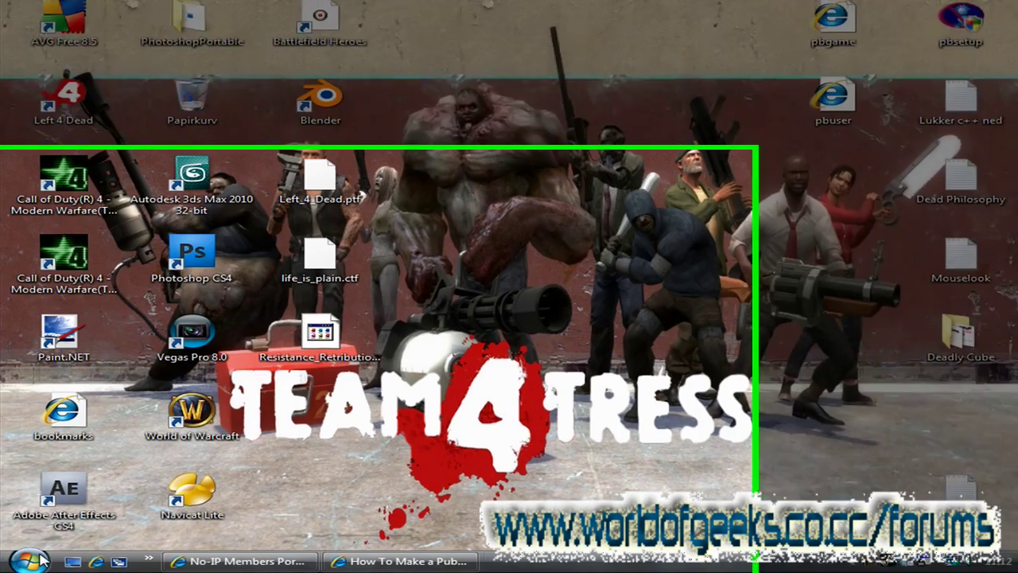
Step: Launch the Run dialog through the Start menu search
left_click(35, 559)
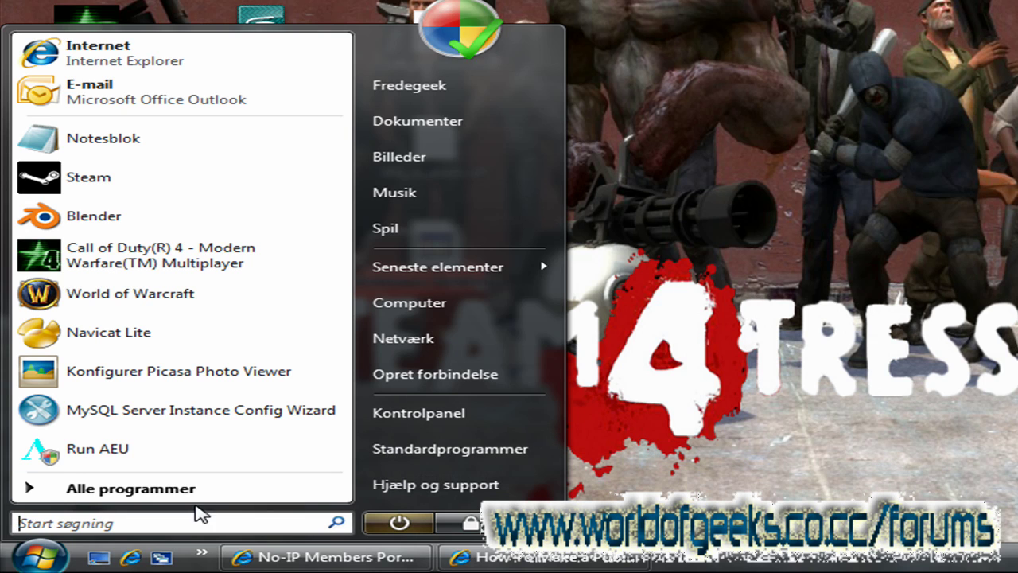
type("Ru")
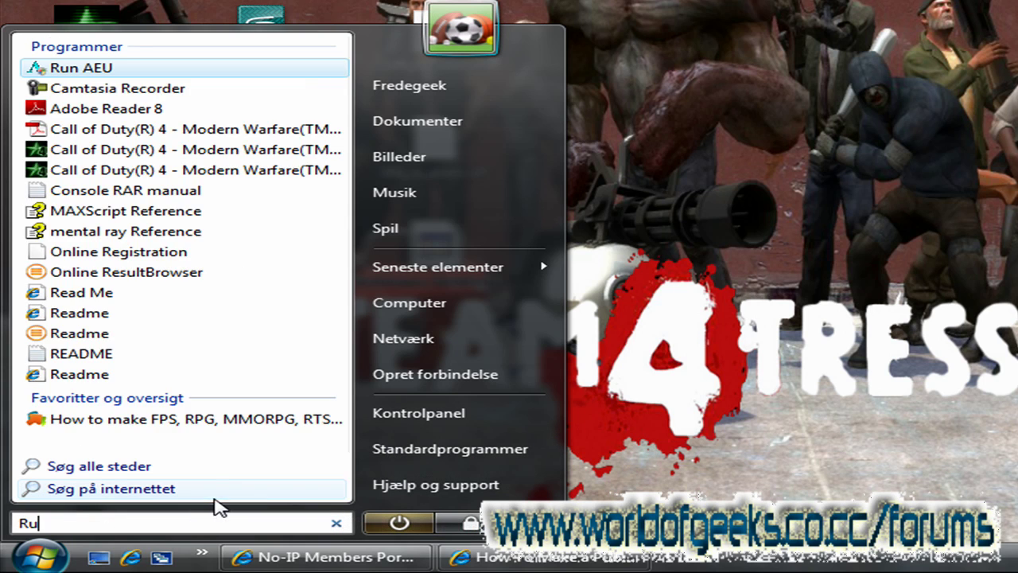
type("n")
key("BackSpace")
key("BackSpace")
type("Kørn")
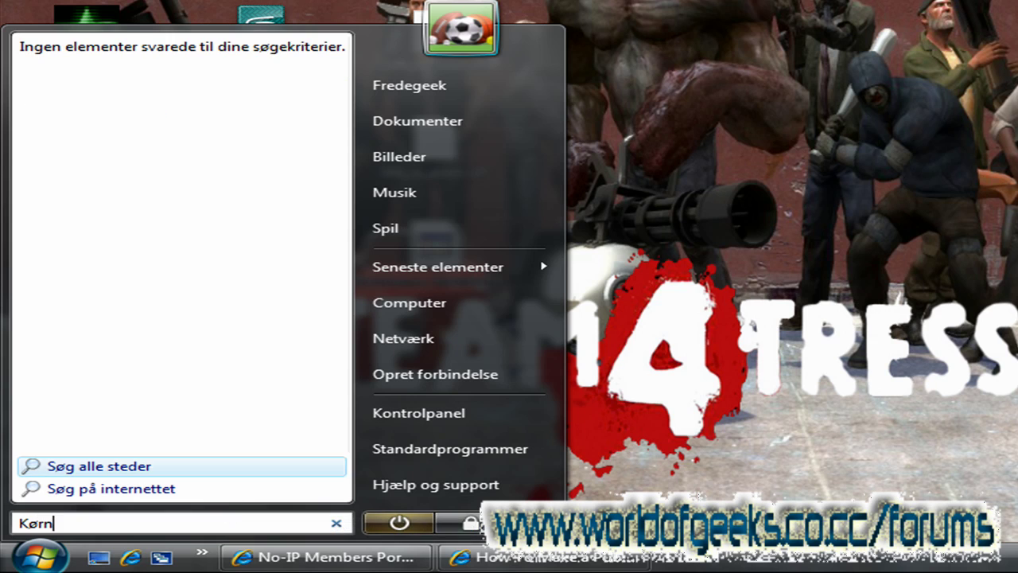
key("BackSpace")
key("Return")
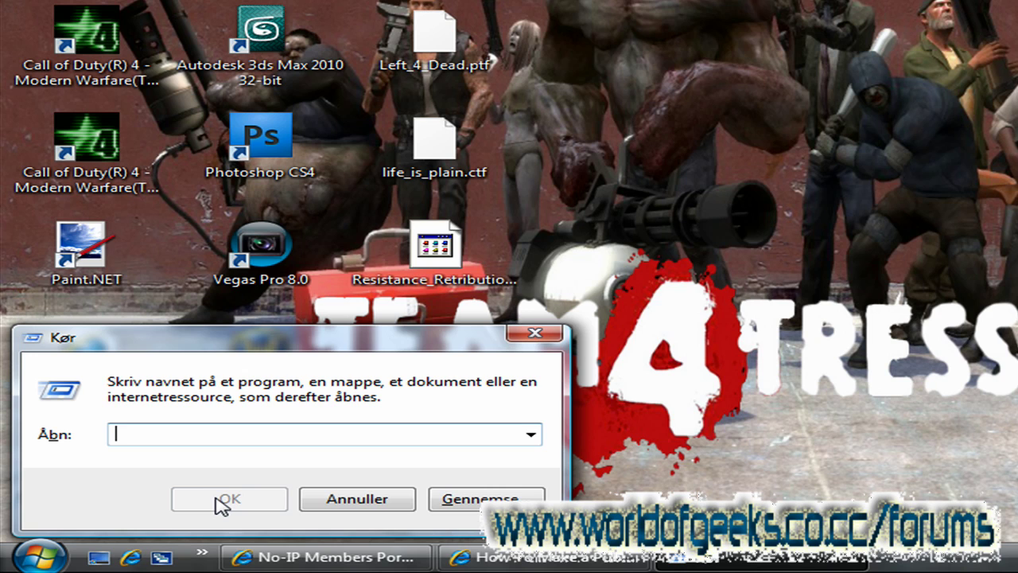
Step: Enter the path C:\Windows\system32\drivers\etc in the Run dialog, fixing typos
type("C:")
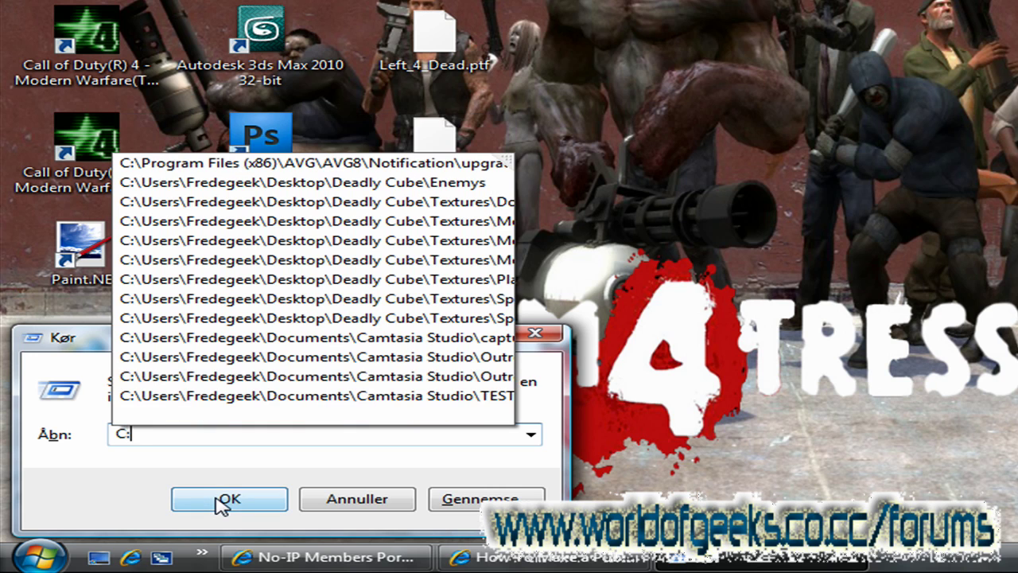
type("\\Windows\\")
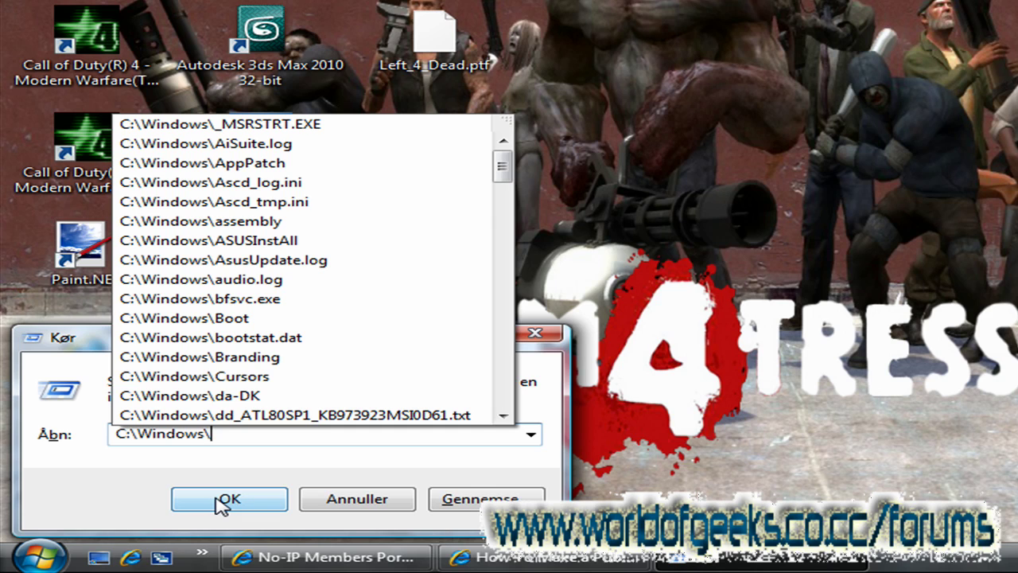
type("drivers")
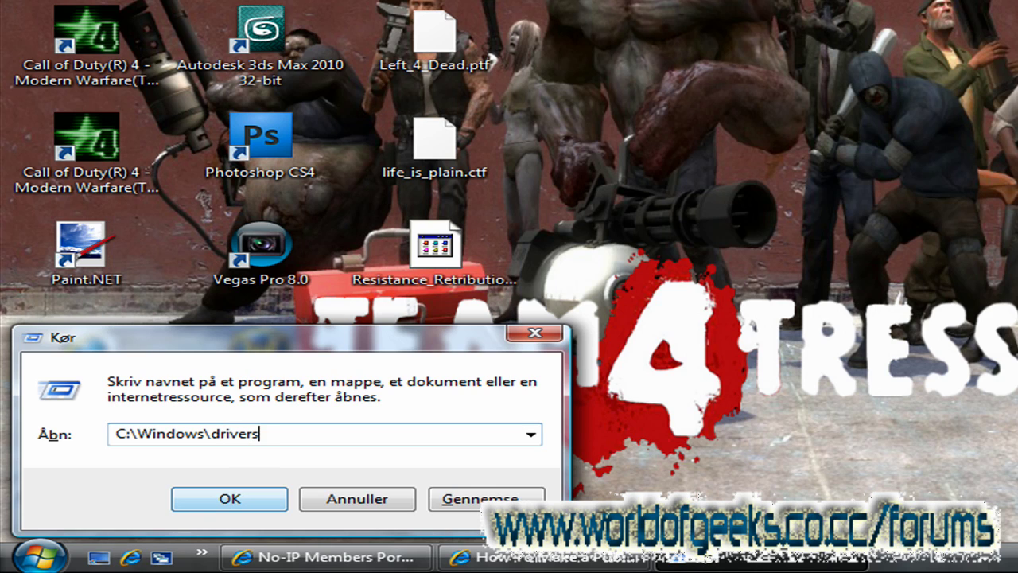
type("\\")
key("BackSpace")
key("BackSpace")
type("sym")
key("BackSpace")
type("t")
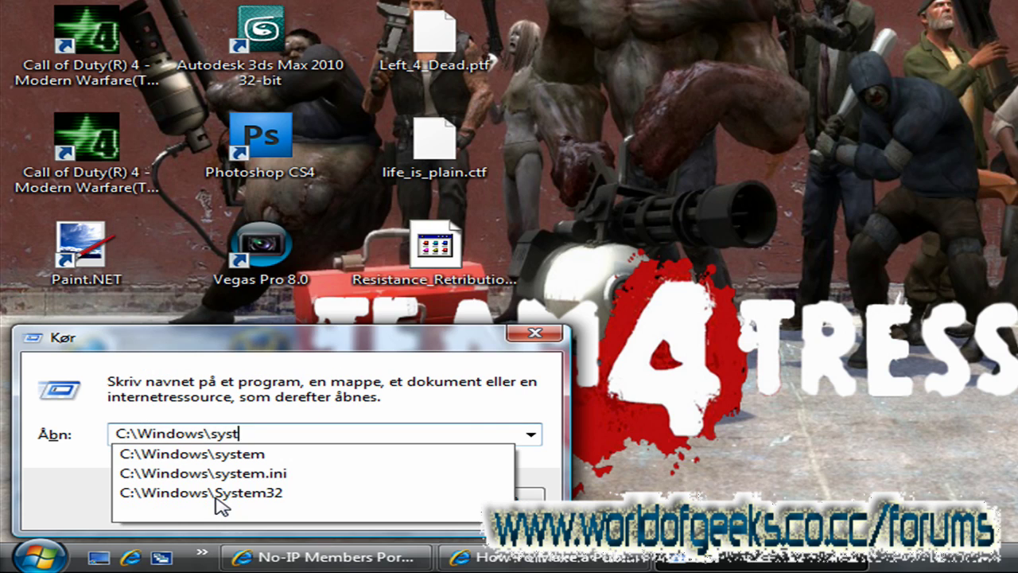
type("em32")
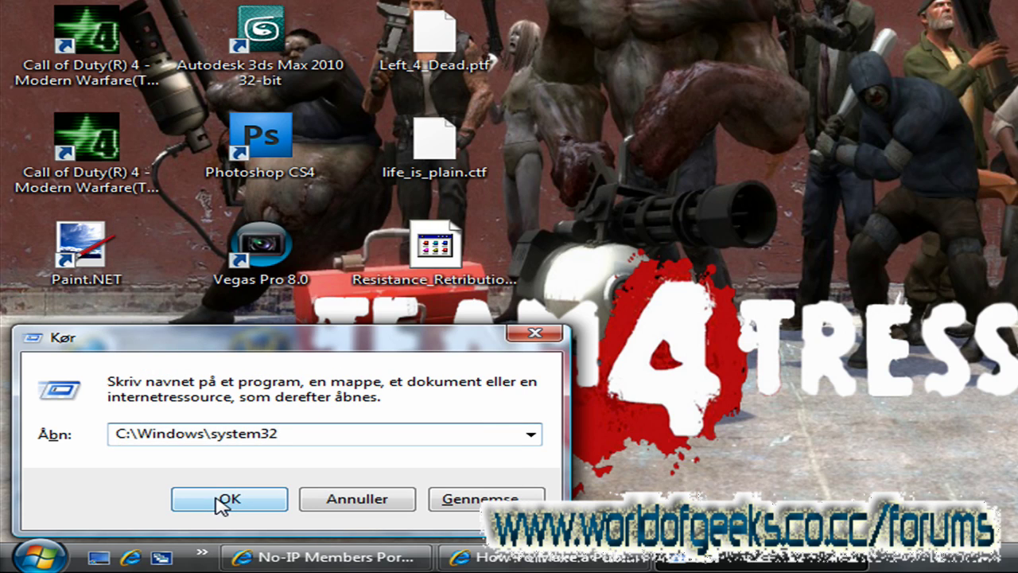
type("\\")
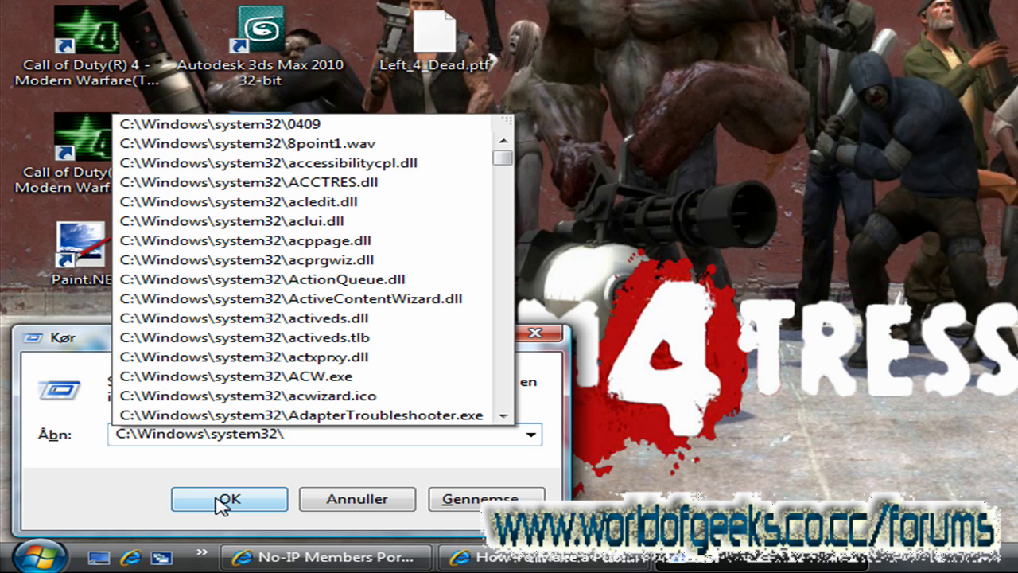
type("drivers")
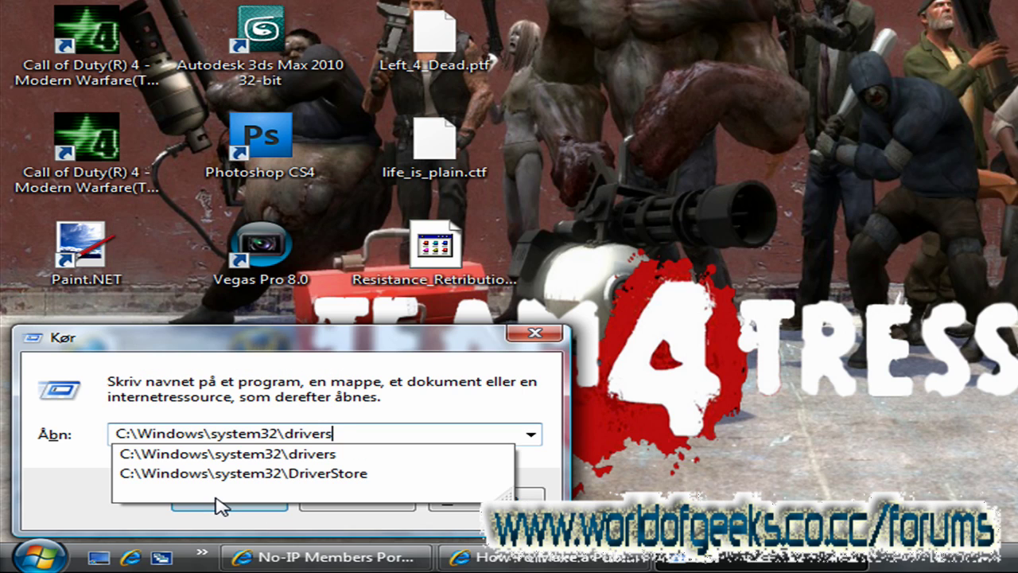
type("\\etc")
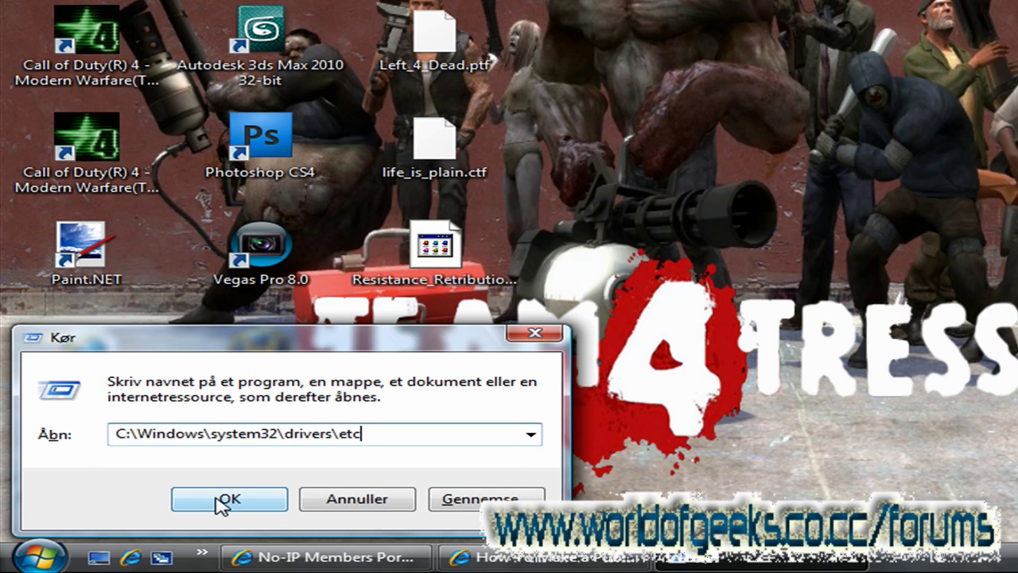
Step: Open the etc folder and open its hosts file with Notesblok (Notepad)
left_click(221, 504)
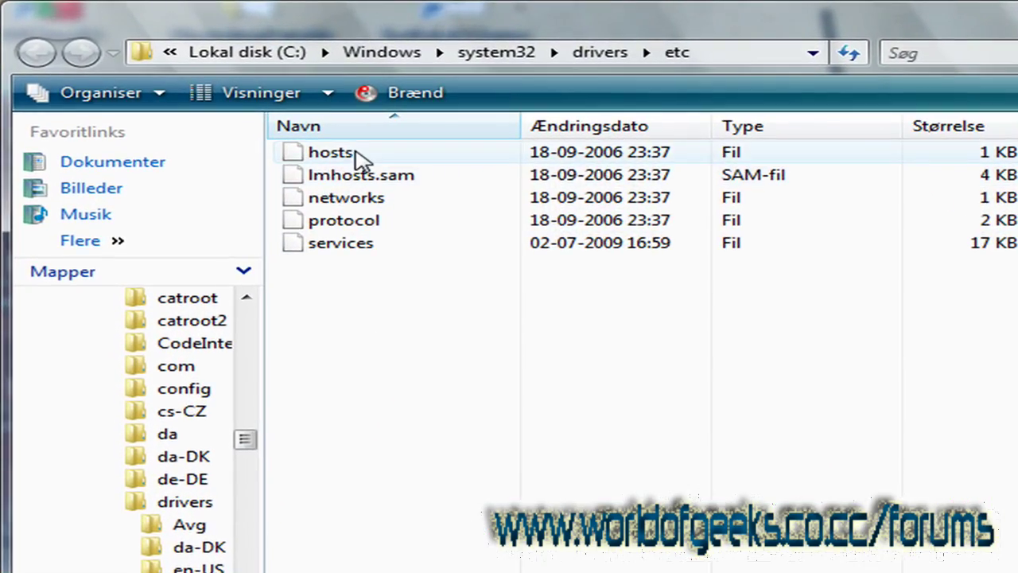
left_click(358, 157)
right_click(358, 157)
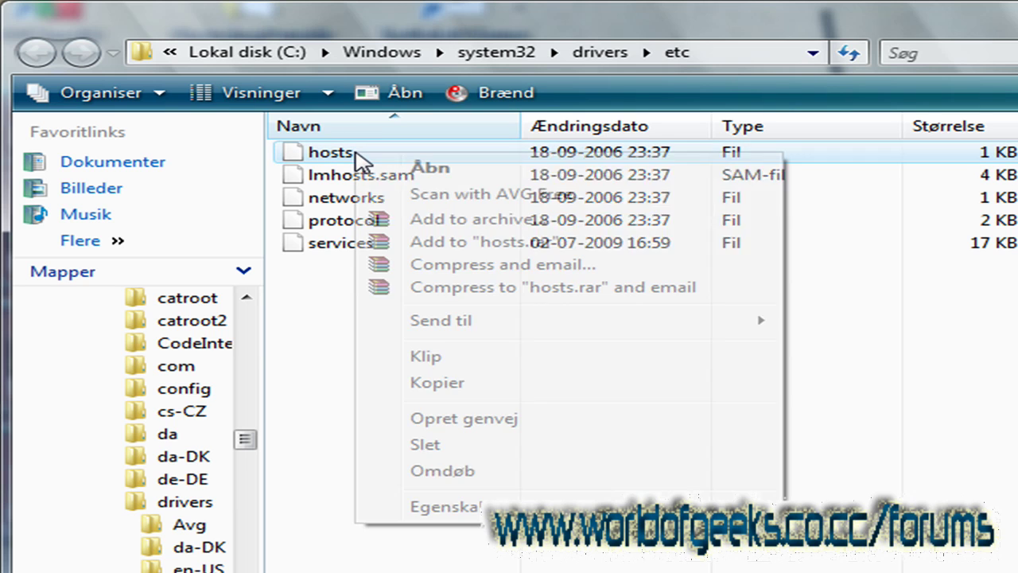
left_click(502, 171)
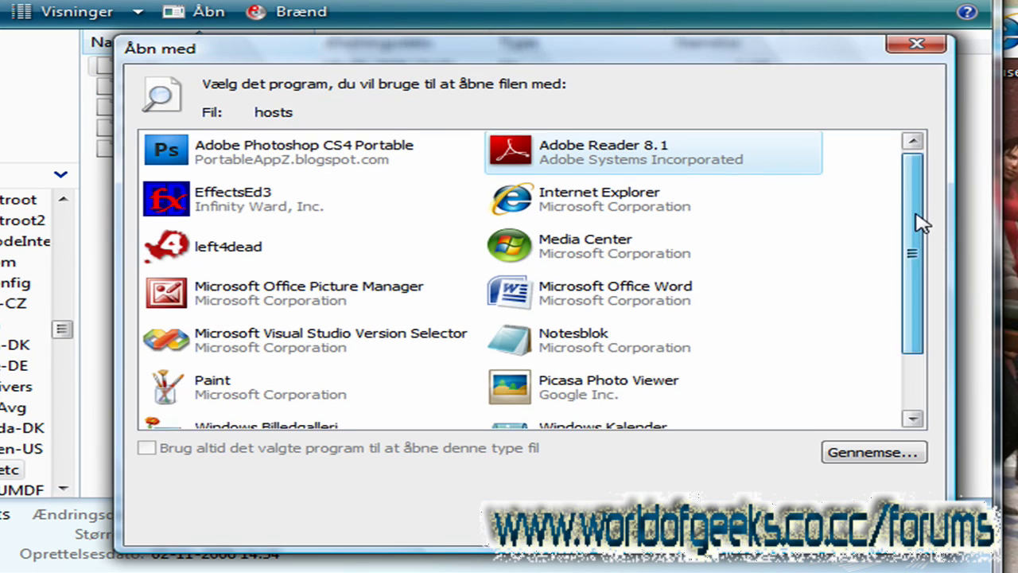
left_click_drag(921, 224, 923, 310)
left_click(595, 272)
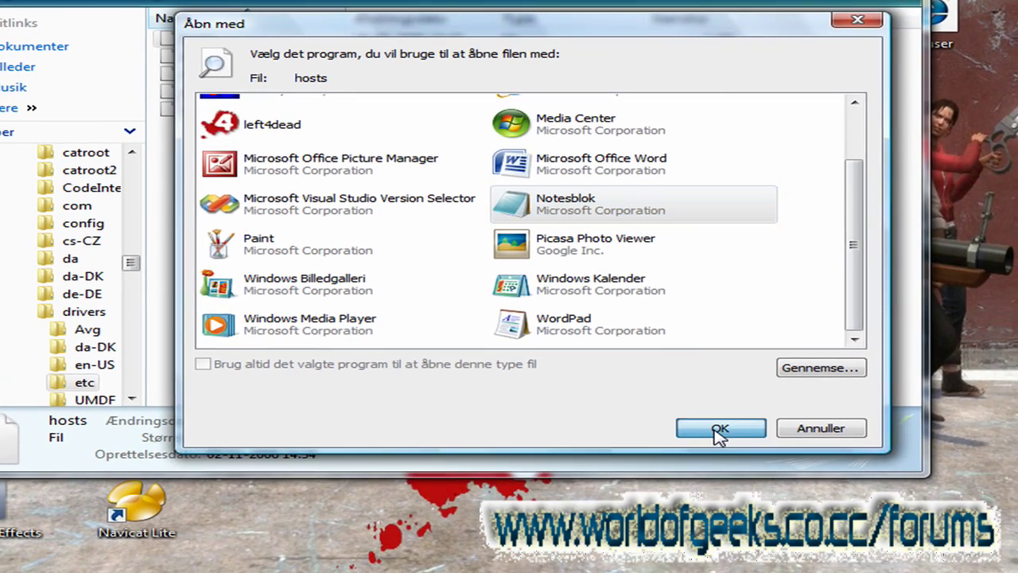
left_click(719, 430)
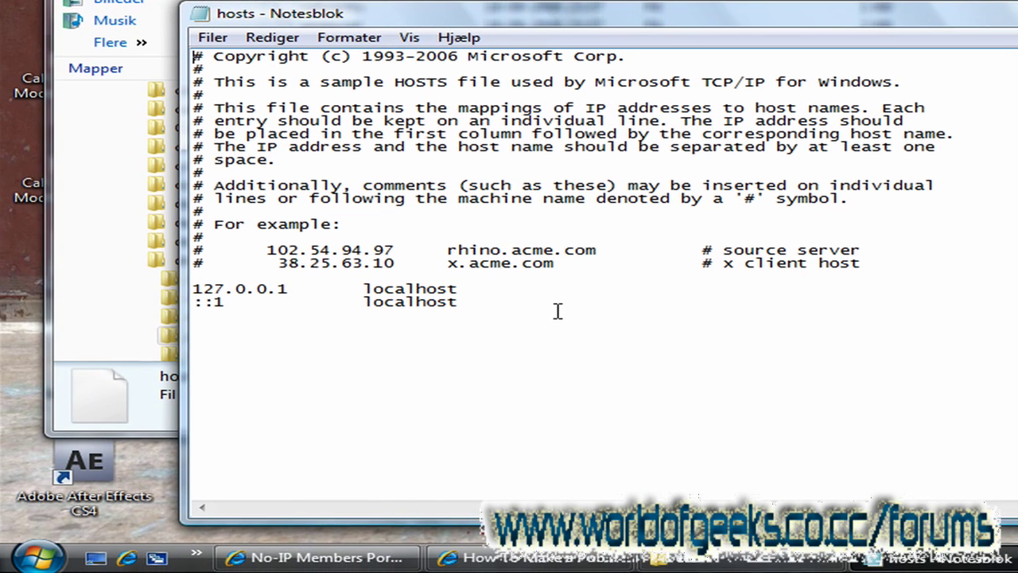
Step: Delete the '::1 localhost' line, keeping only the 127.0.0.1 localhost entry
left_click_drag(286, 327, 6, 326)
left_click_drag(185, 303, 198, 295)
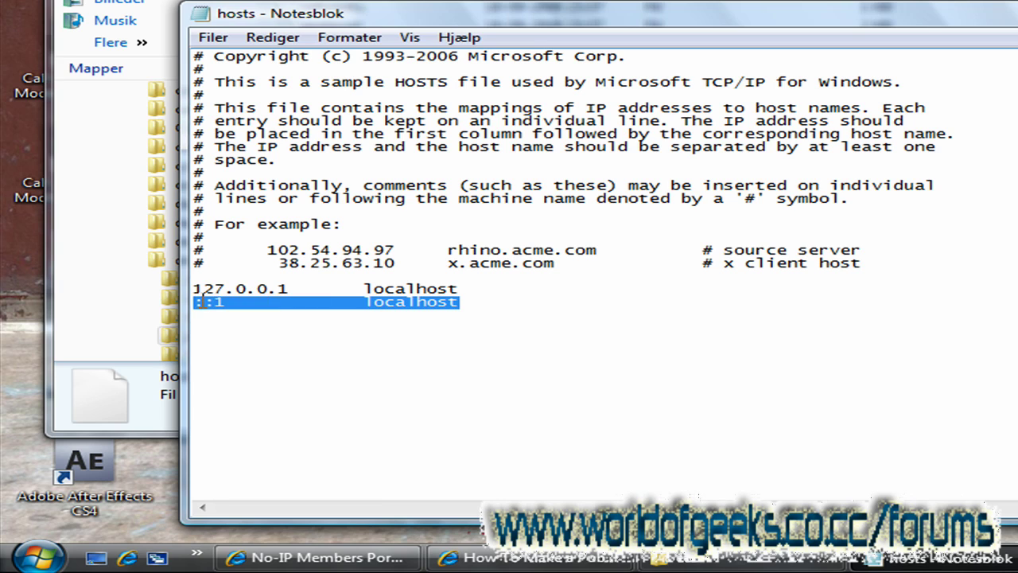
key("Delete")
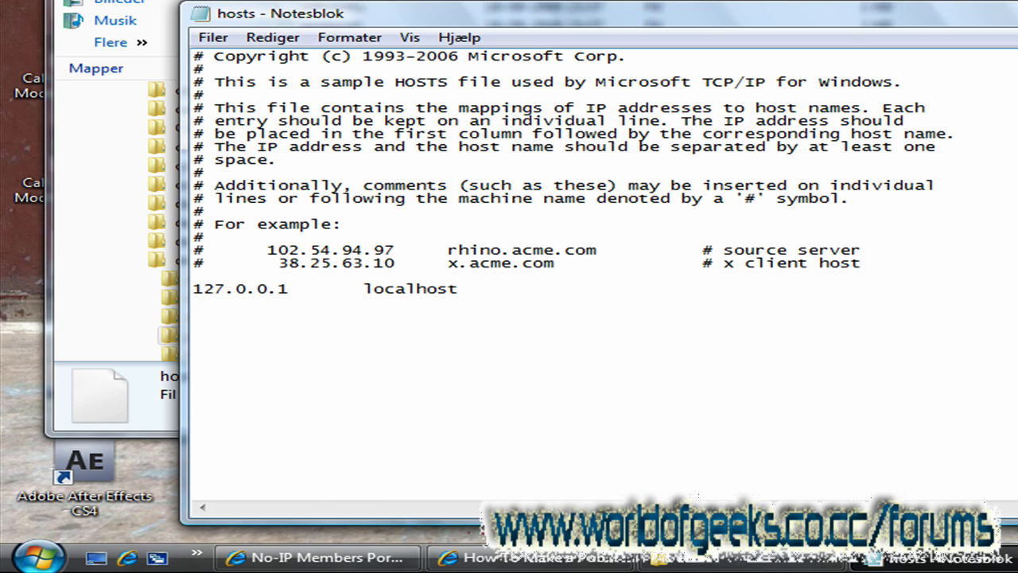
left_click(35, 557)
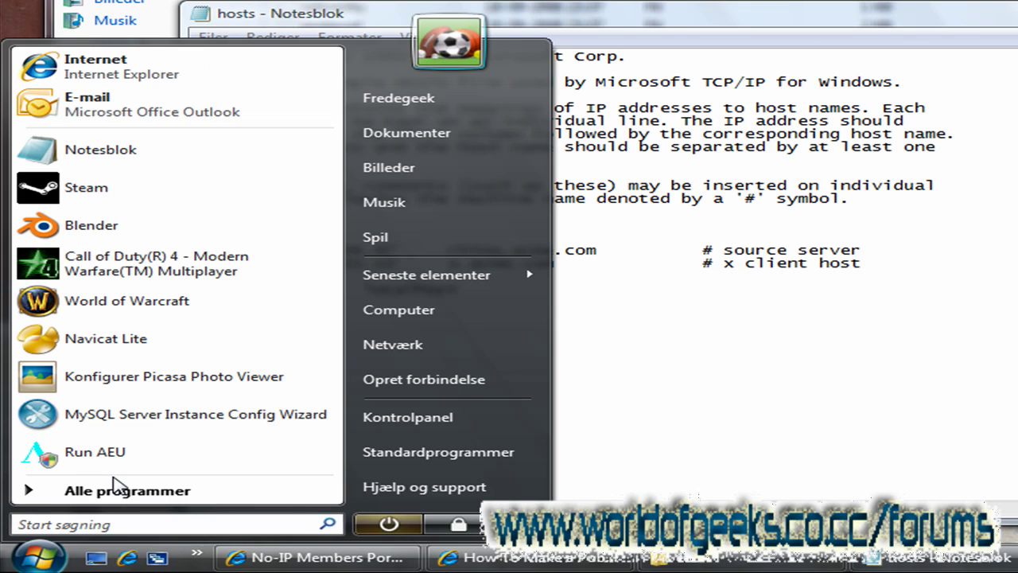
Step: Open Command Prompt via 'cmd' and run ipconfig to list network settings
type("r")
key("BackSpace")
type("cmd")
key("Return")
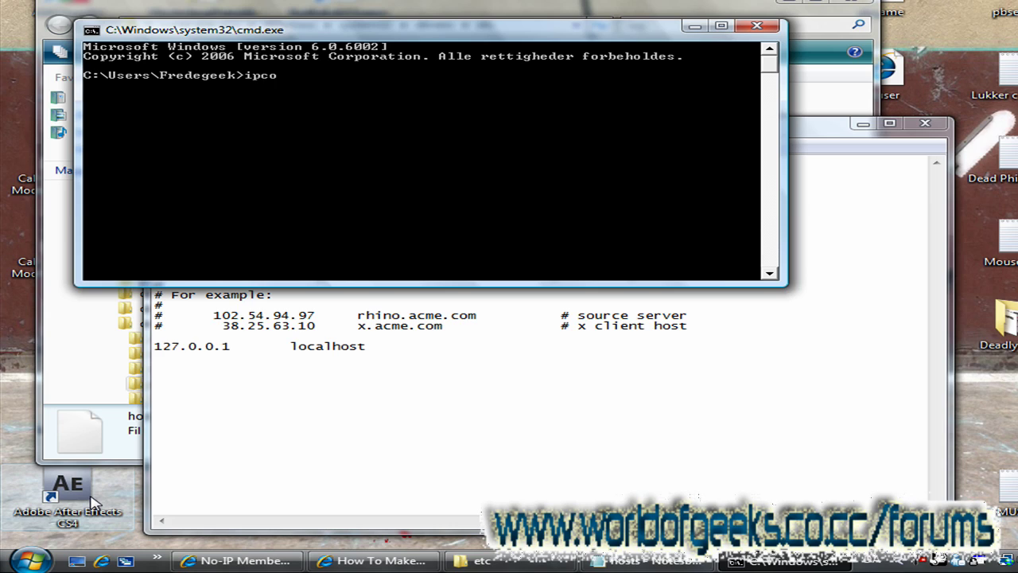
type("ipconfig")
key("Return")
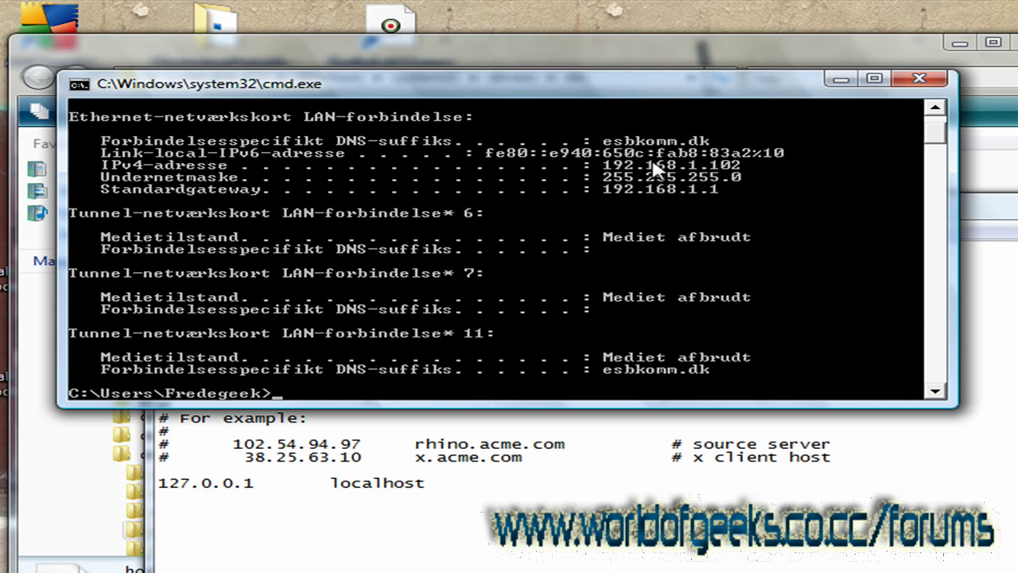
Step: Mark and copy the IPv4 address 192.168.1.102 from the ipconfig output
right_click(739, 164)
left_click(789, 178)
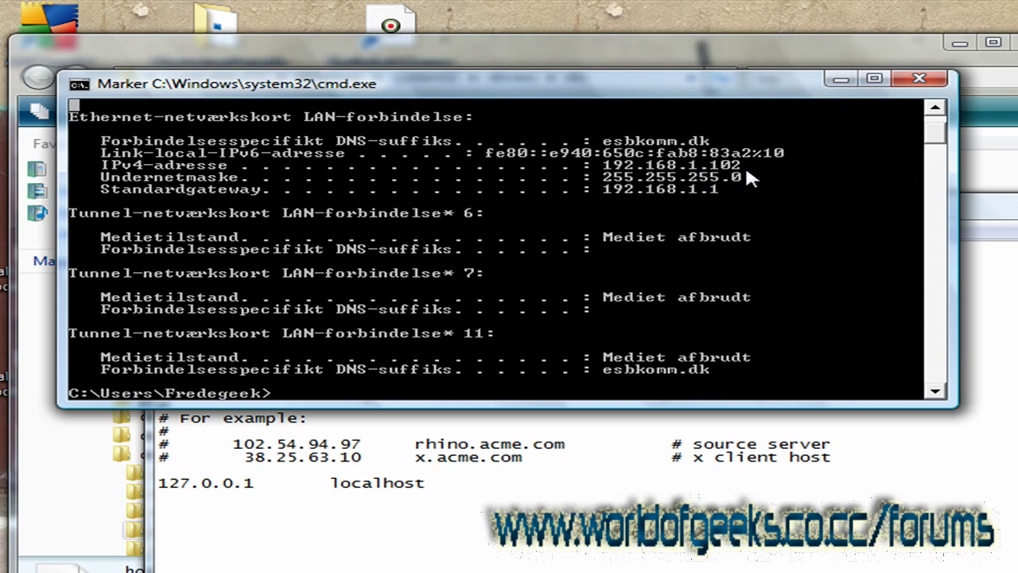
left_click_drag(743, 165, 613, 173)
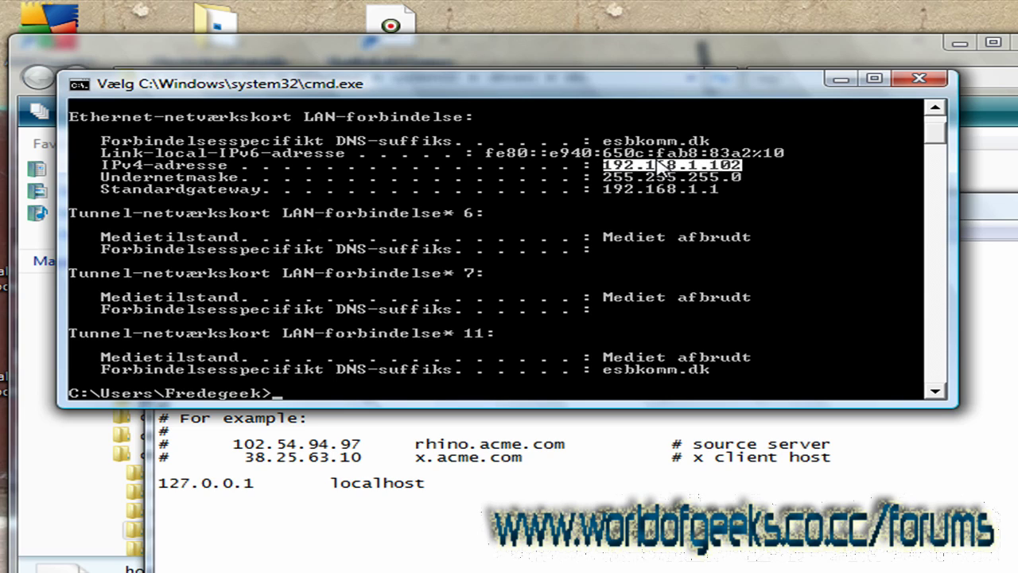
key("Return")
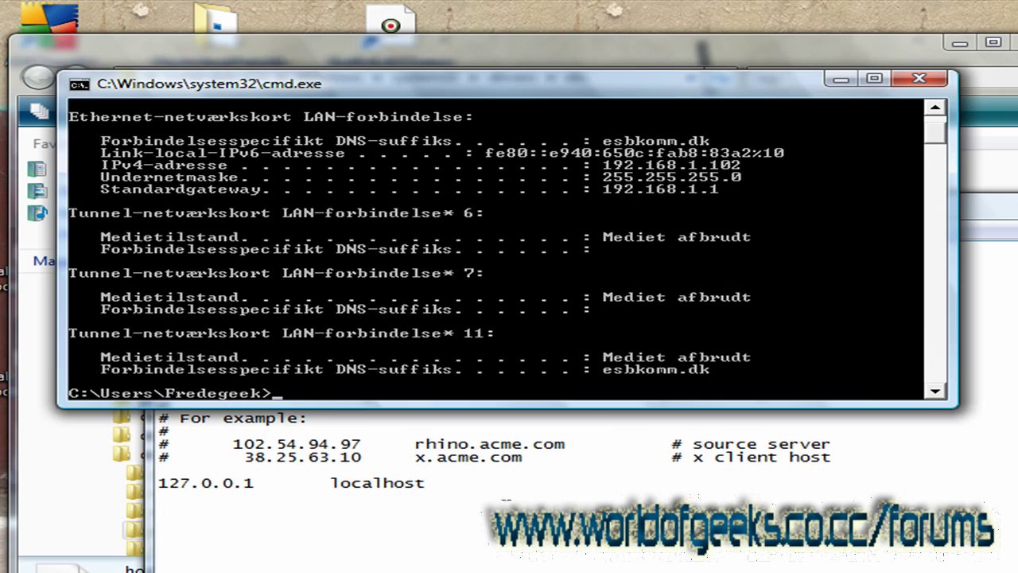
left_click(466, 487)
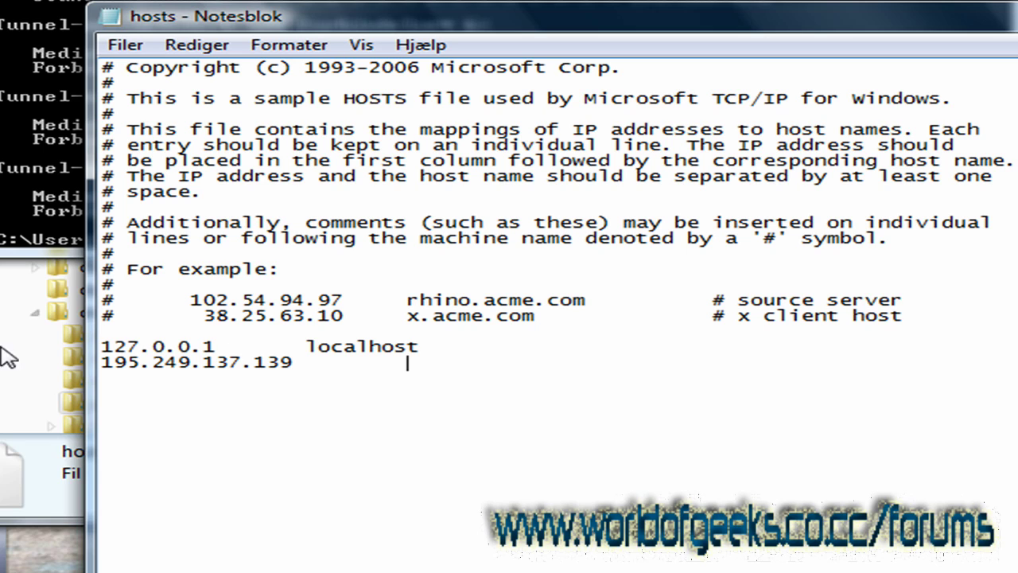
Step: Tab-align localhost and type 'awesomeness.serv' after 195.249.137.139 in the hosts file
left_click(307, 344)
key("Tab")
left_click(409, 375)
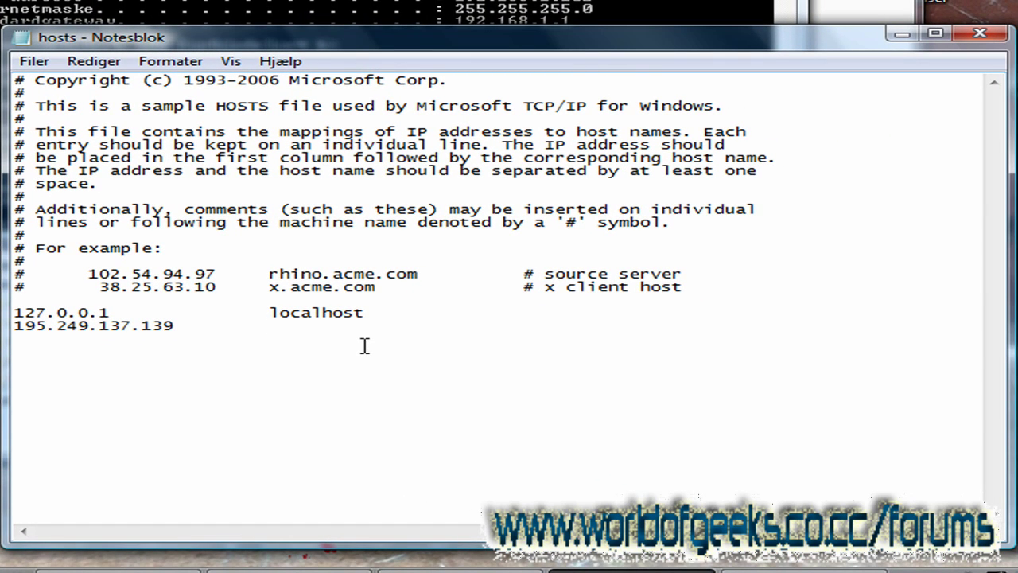
type("awesomenes")
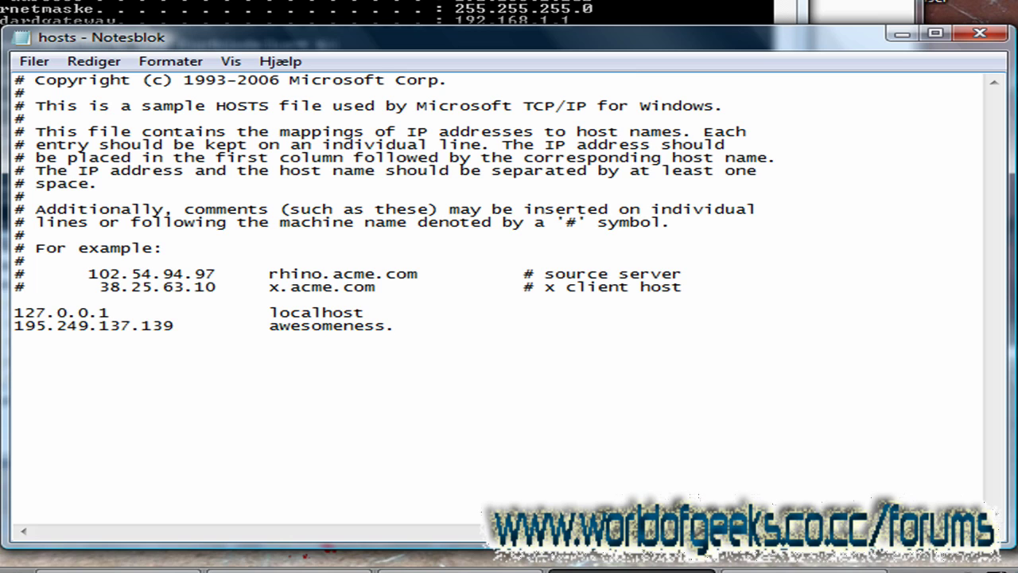
type("s.")
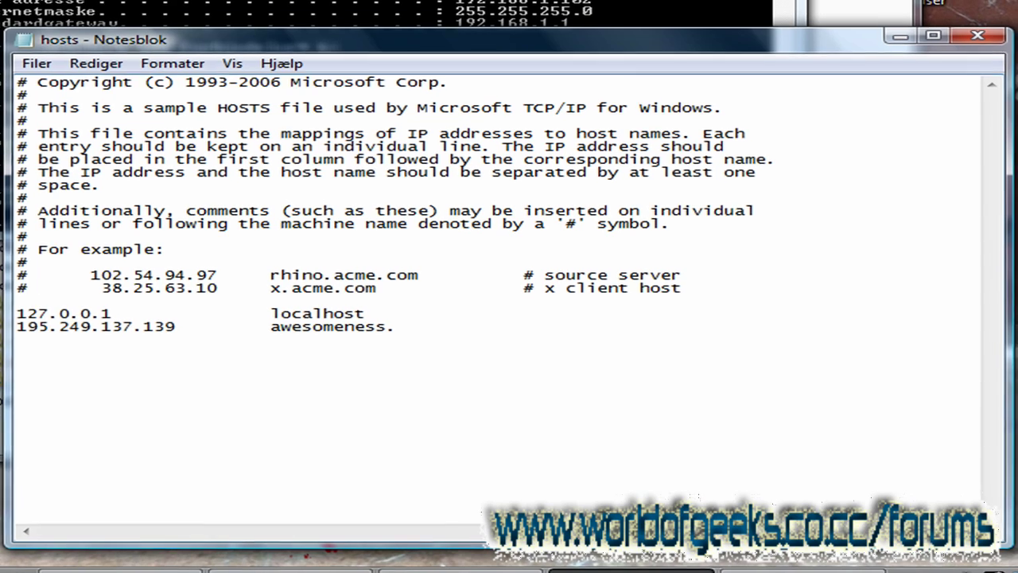
type("servegame.com")
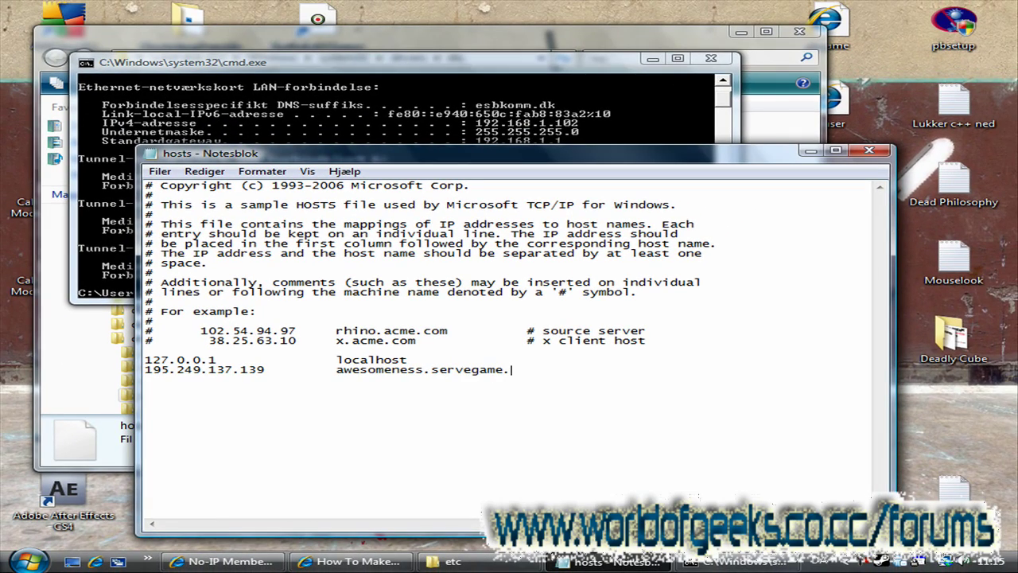
Step: Check the hostname on the No-IP hosts page, then select 195.249.137.139 in Notepad
left_click(231, 560)
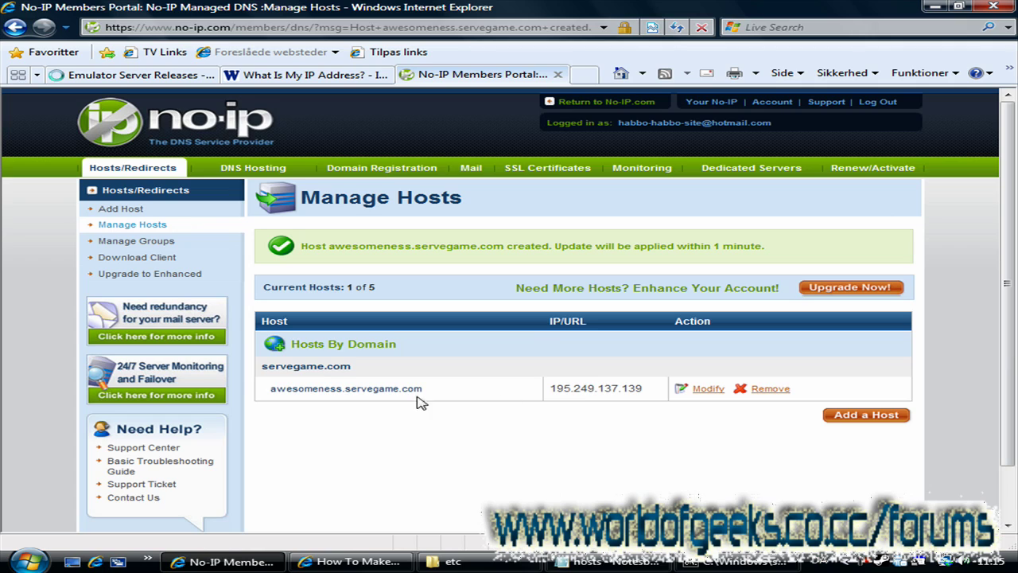
left_click_drag(426, 390, 291, 390)
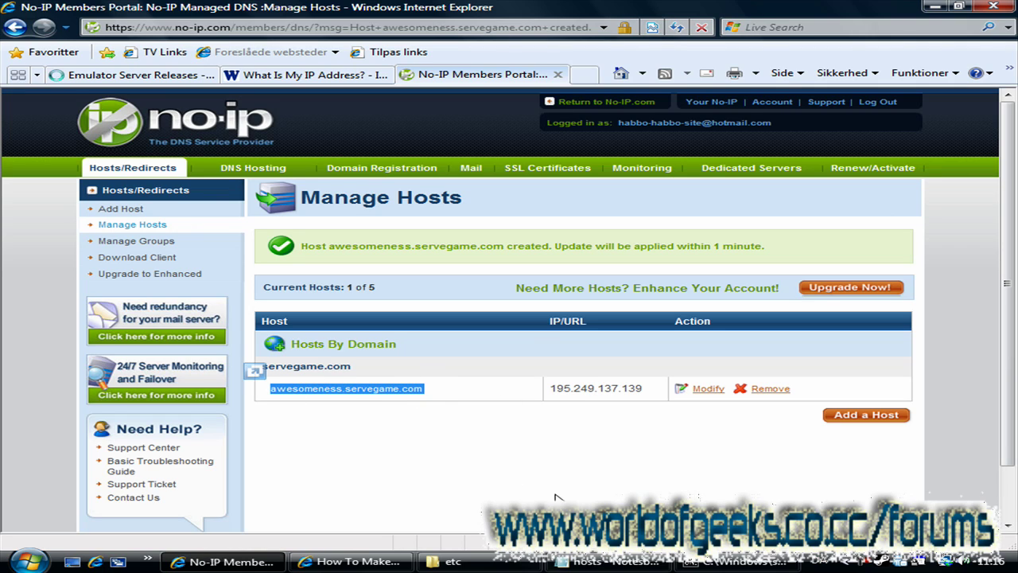
mouse_move(634, 563)
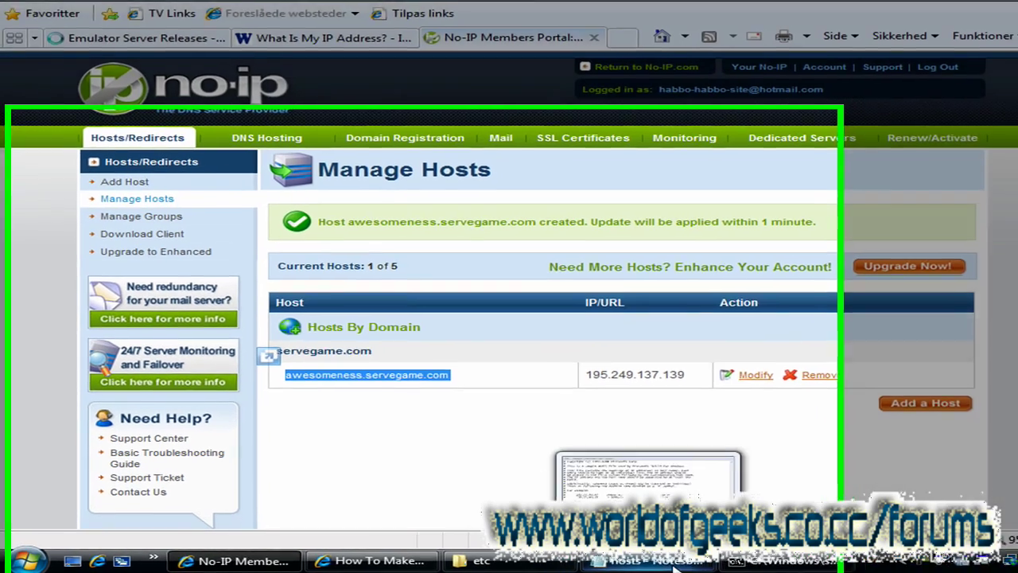
left_click(675, 566)
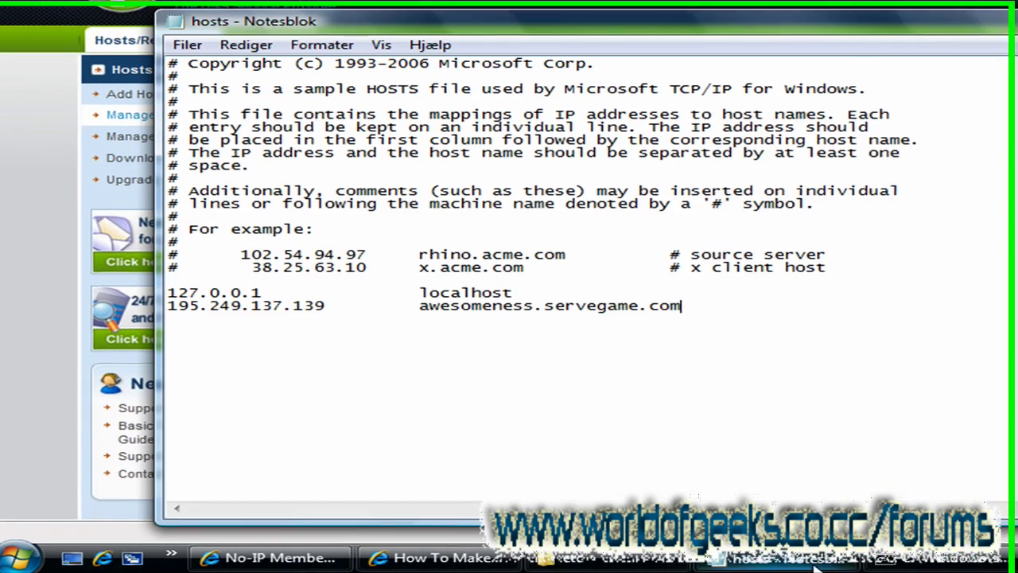
left_click_drag(582, 360, 354, 364)
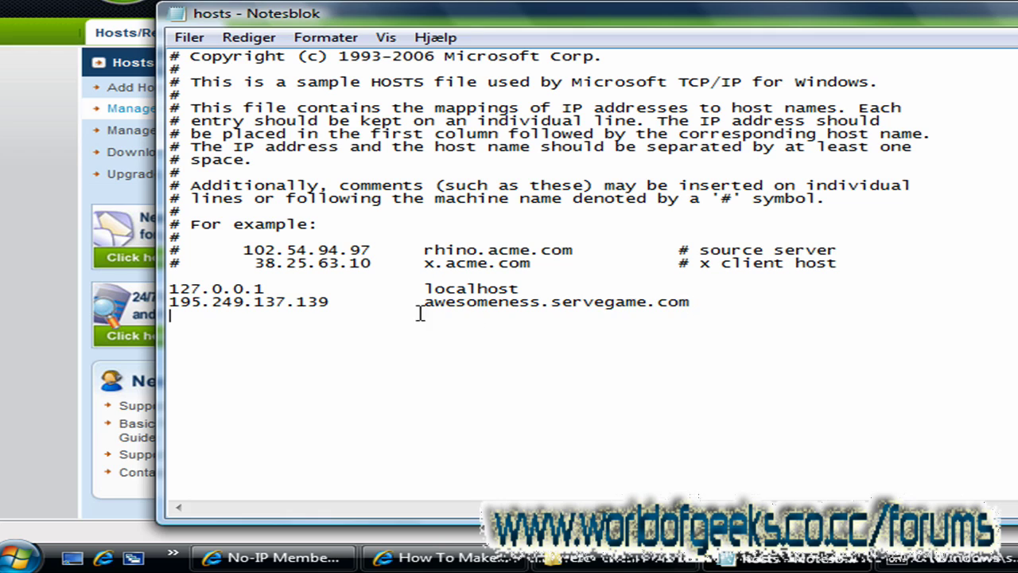
left_click_drag(689, 303, 424, 304)
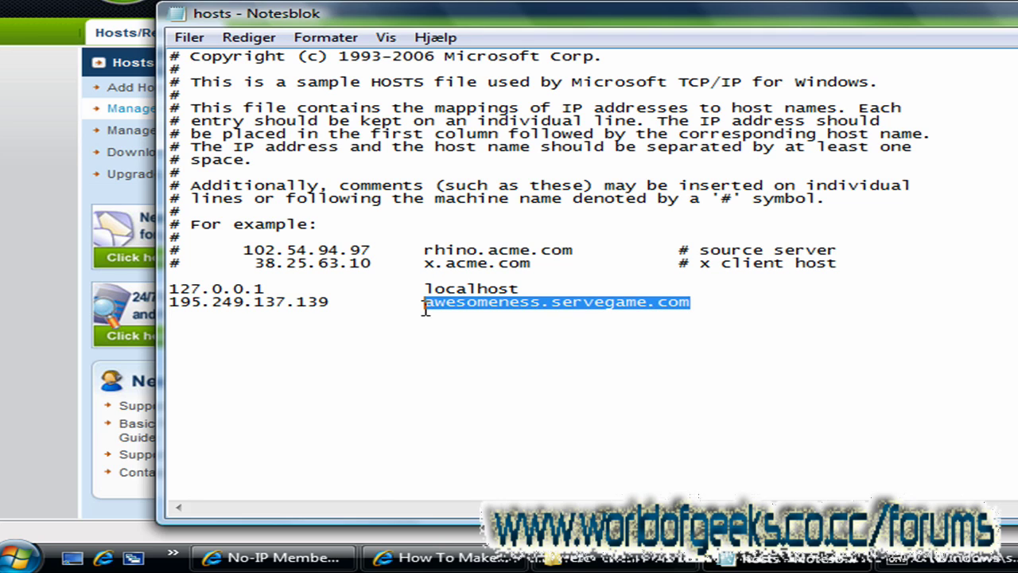
key("End")
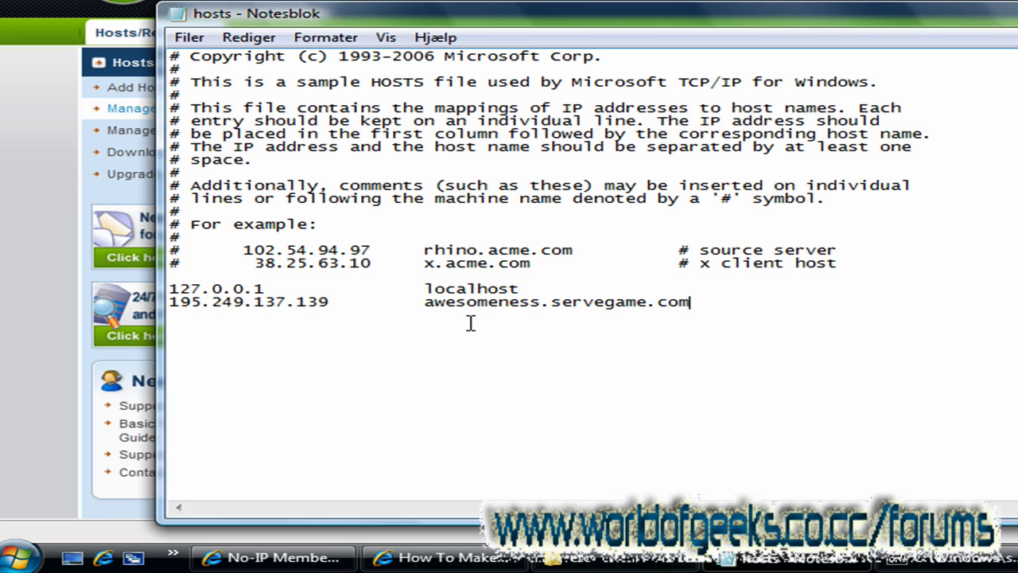
left_click_drag(338, 300, 170, 303)
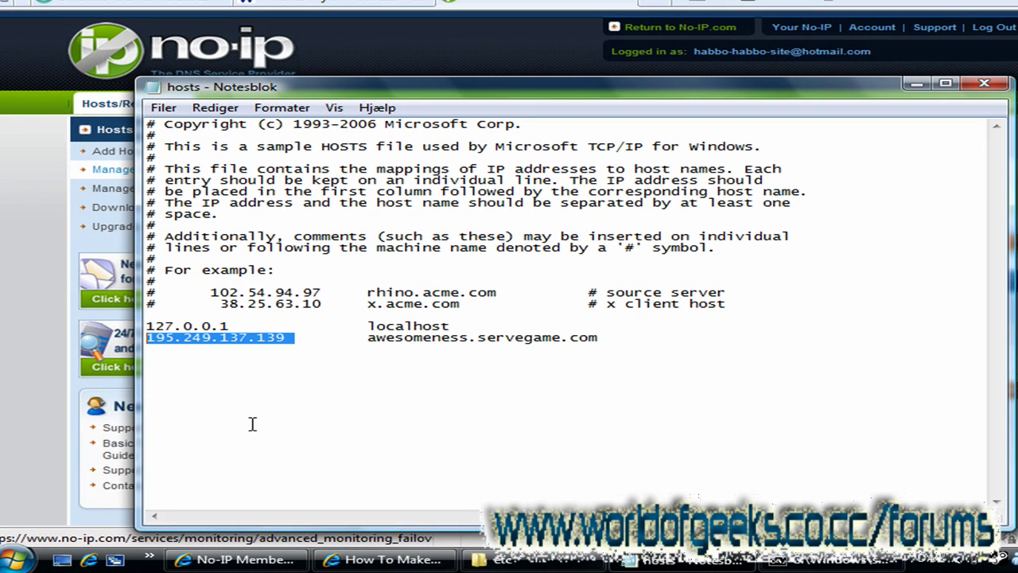
Step: Replace the public IP with 192.168.1.102 for awesomeness.servegame.com and start a new line
key("Delete")
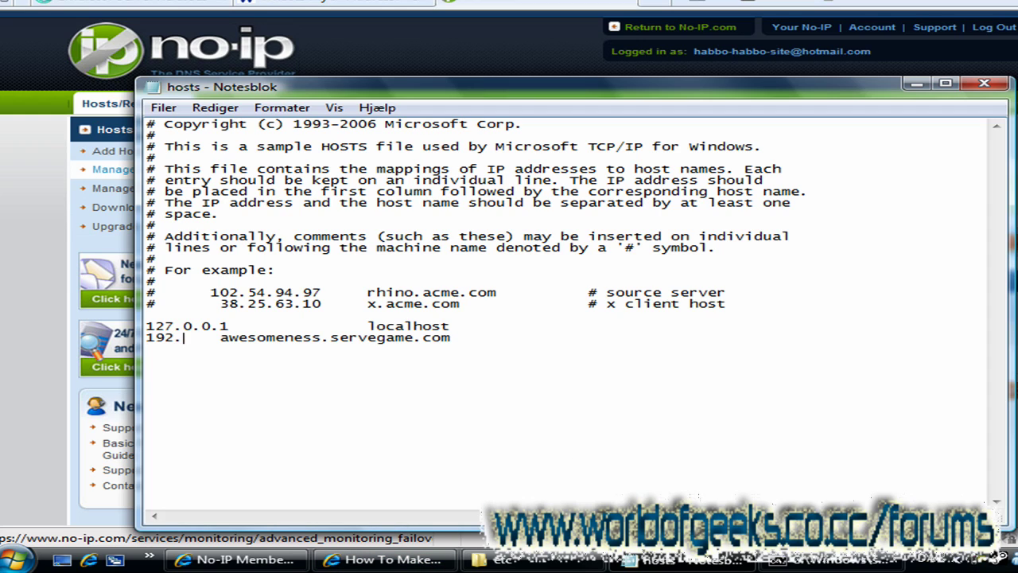
type("192.168.")
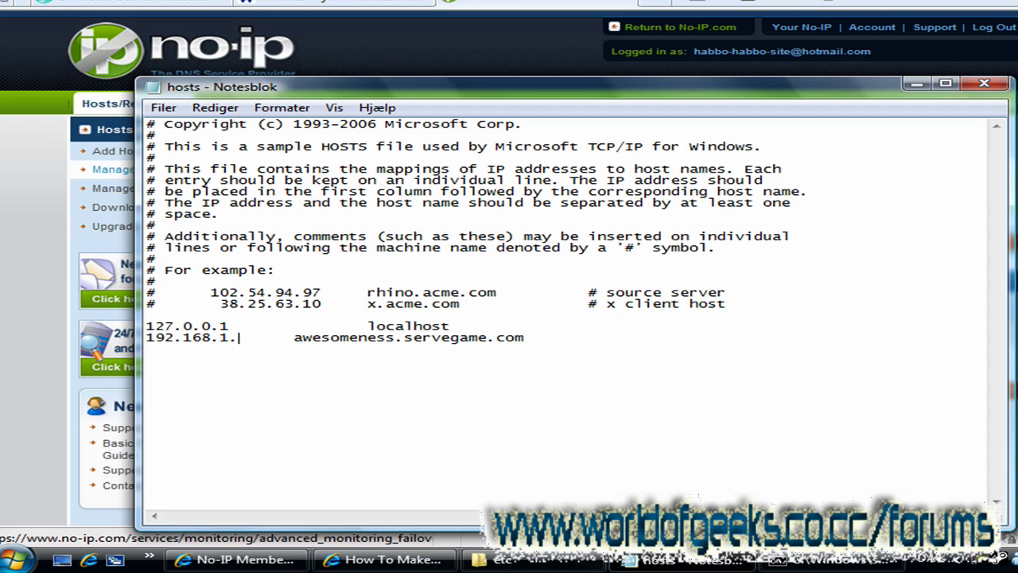
type("1.102")
key("Tab")
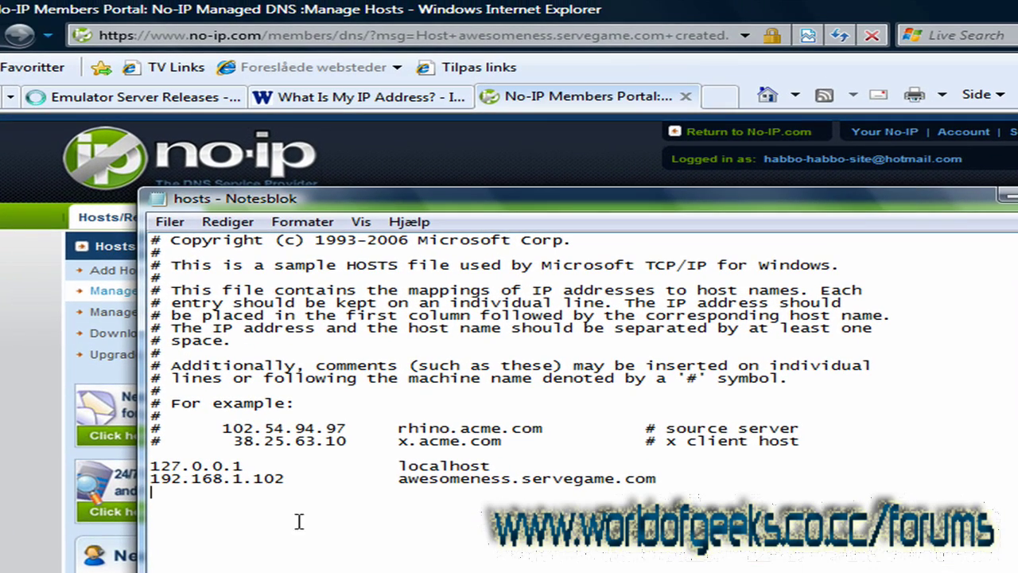
left_click(164, 343)
Step: Copy the public IP 195.249.137.139 from the What Is My IP Address page
left_click(346, 97)
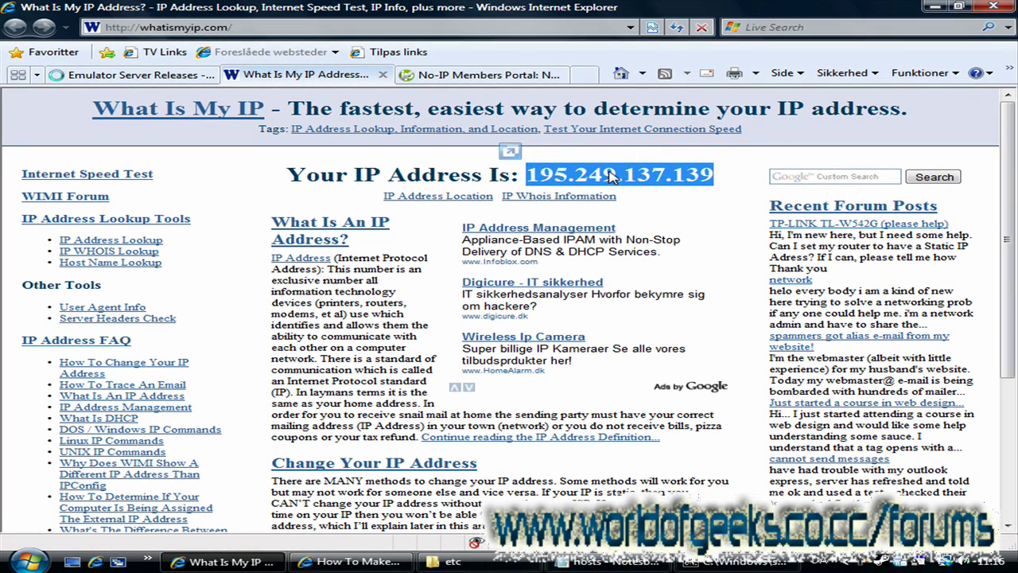
left_click_drag(713, 175, 530, 174)
key("ctrl+c")
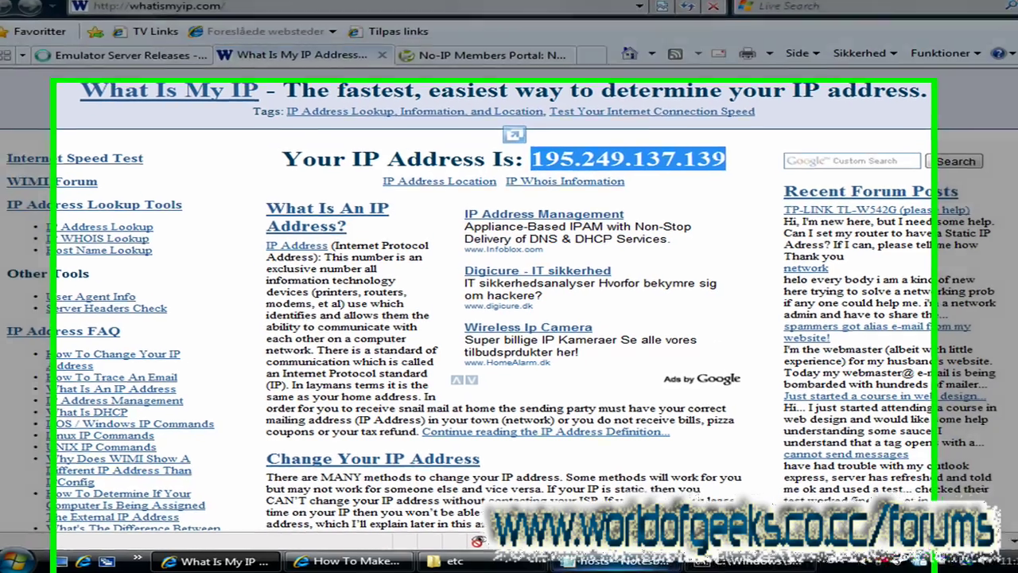
left_click(620, 562)
key("ctrl+v")
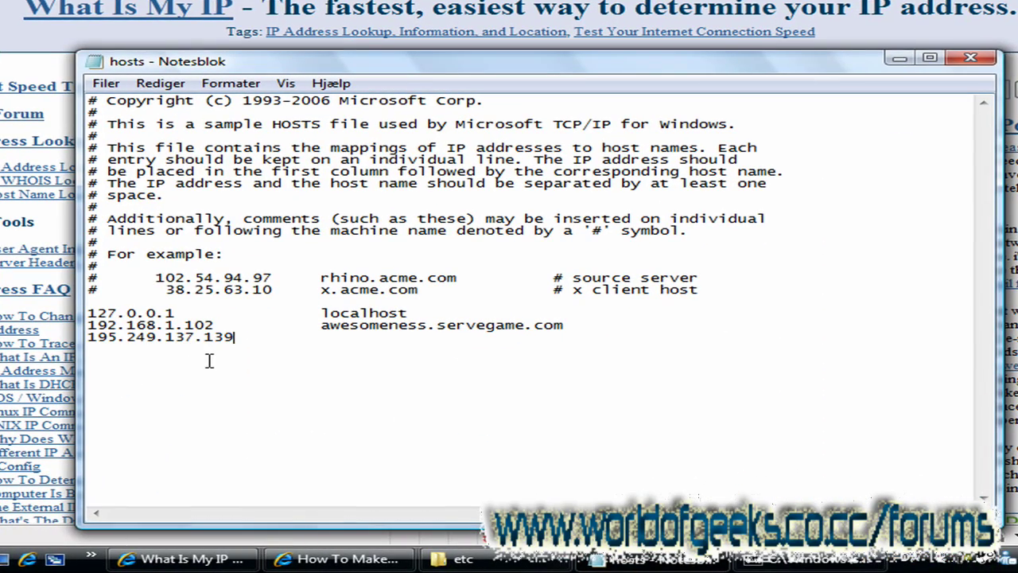
key("Tab")
key("Tab")
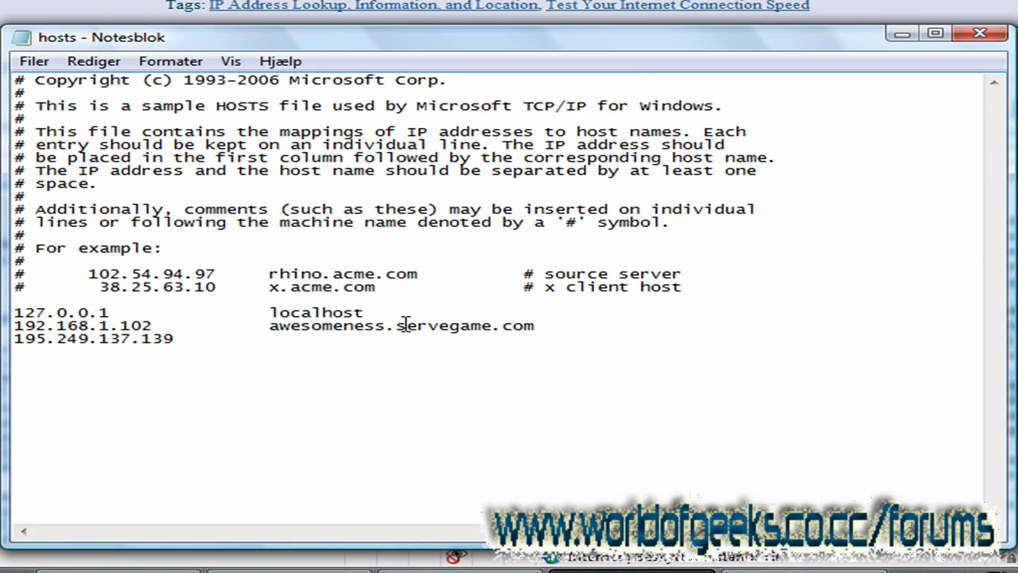
type("awesomenes")
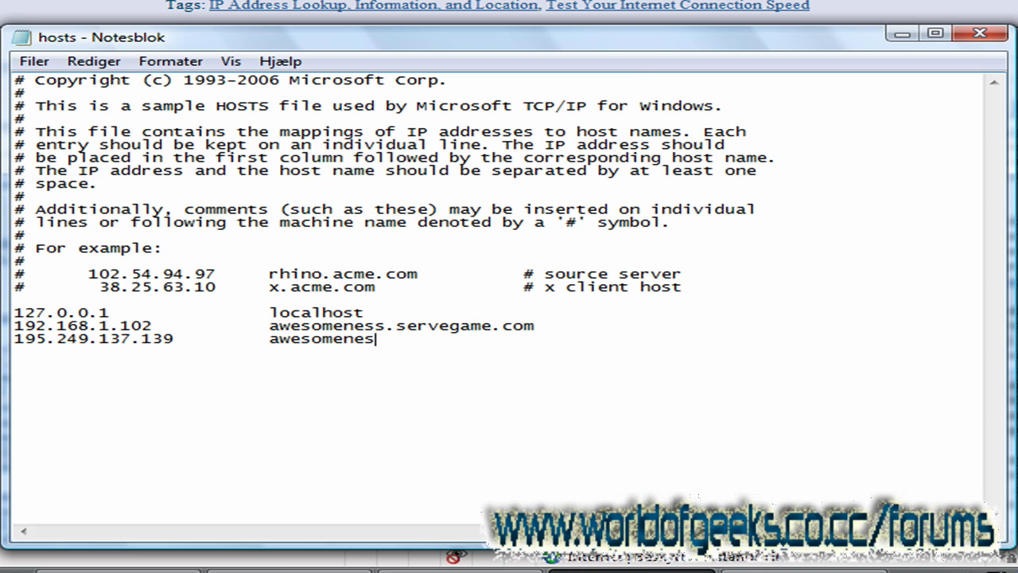
type("s.servegame.com")
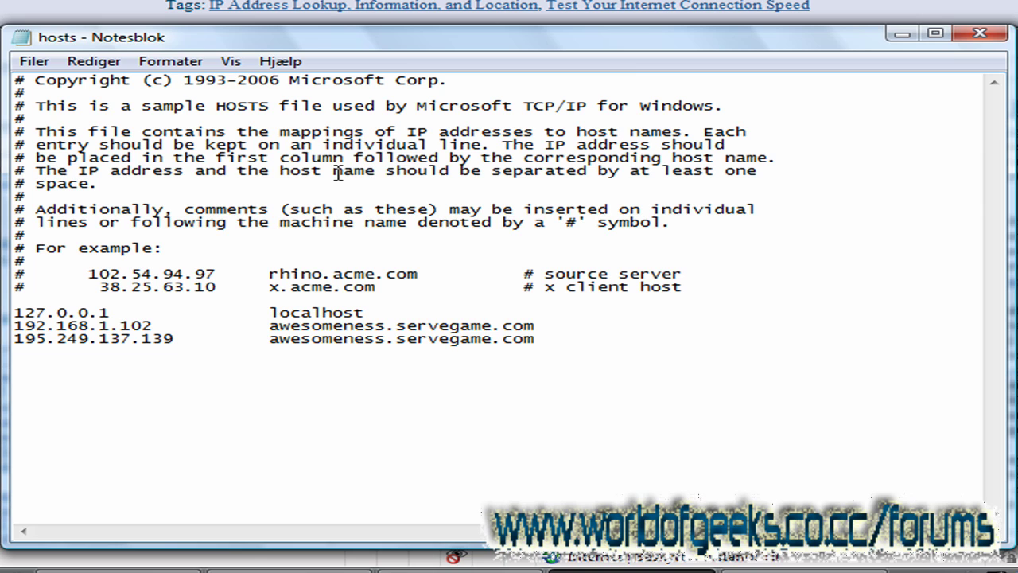
key("ctrl+s")
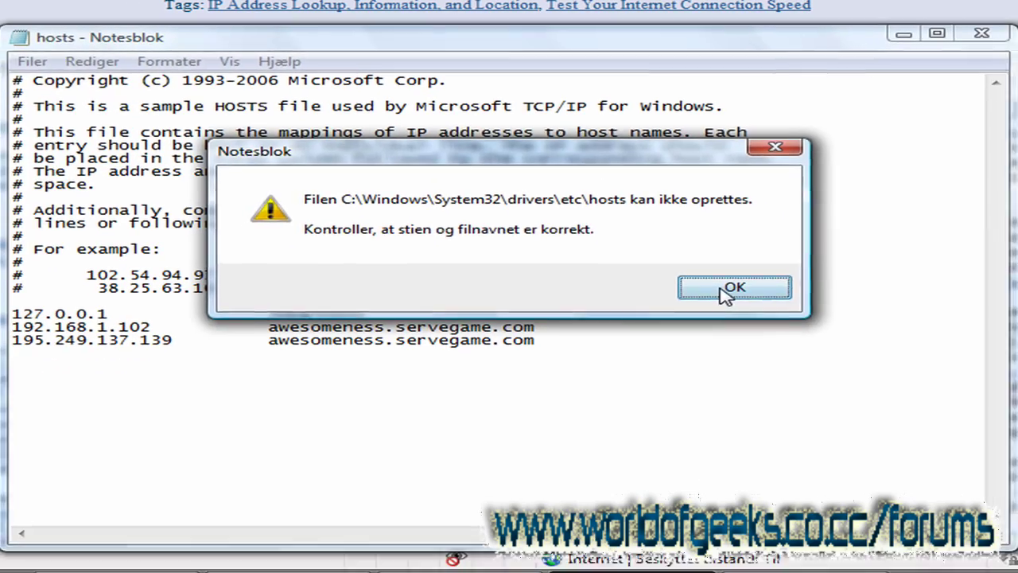
Step: Try to save the hosts file over the existing one in etc, dismissing the access-denied errors
left_click(750, 333)
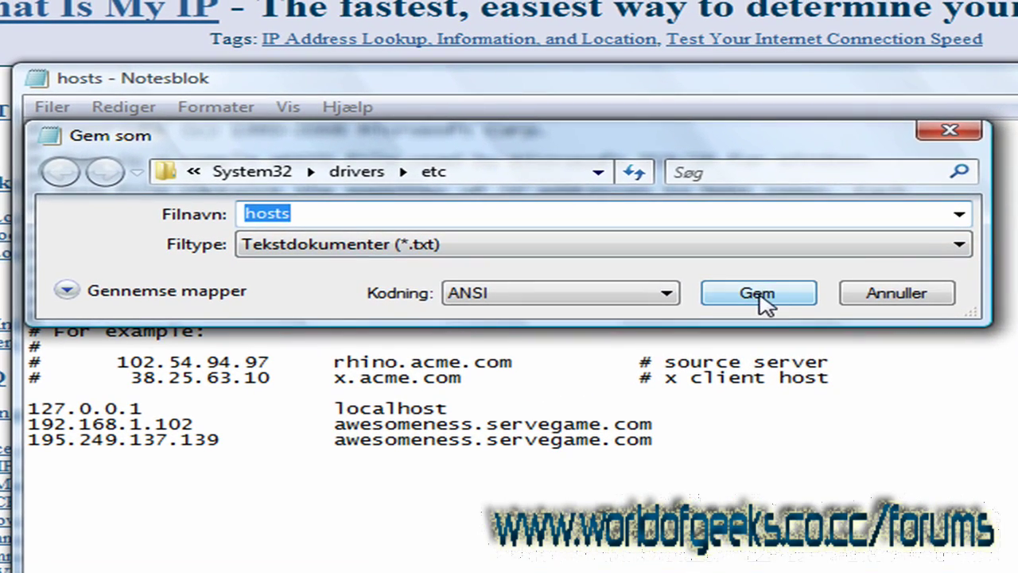
left_click(758, 295)
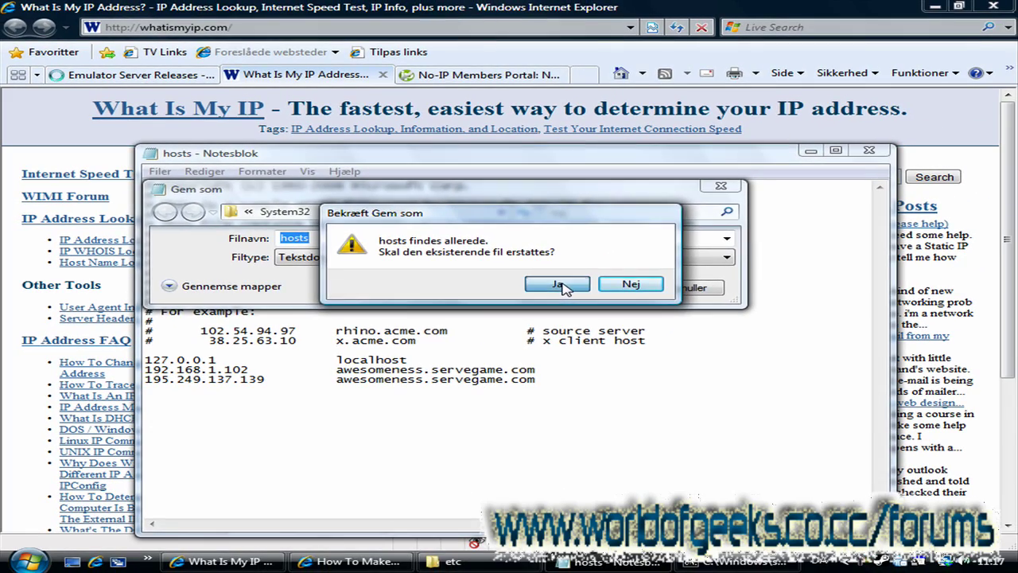
left_click(660, 293)
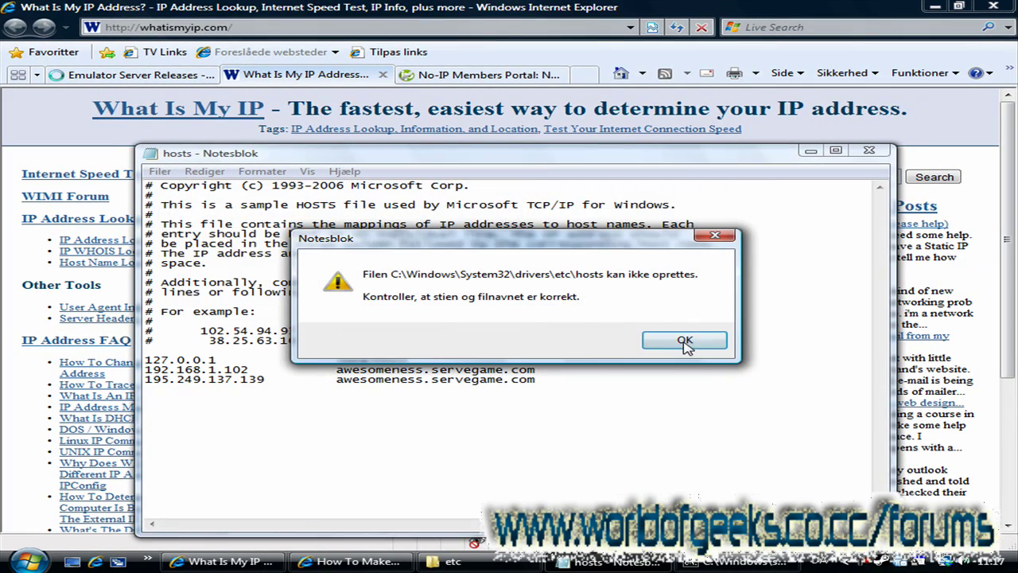
left_click(683, 341)
left_click(870, 150)
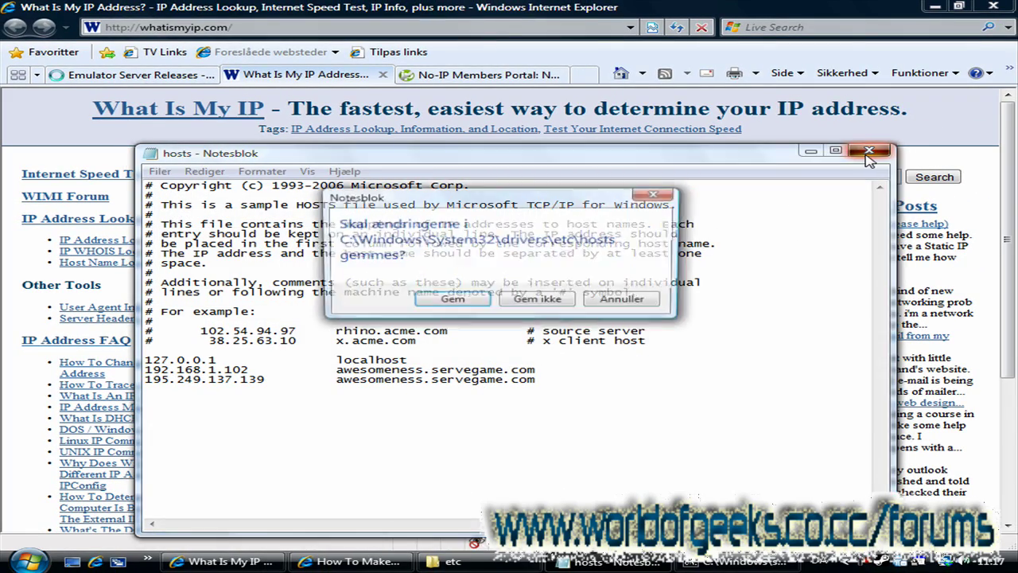
left_click(475, 304)
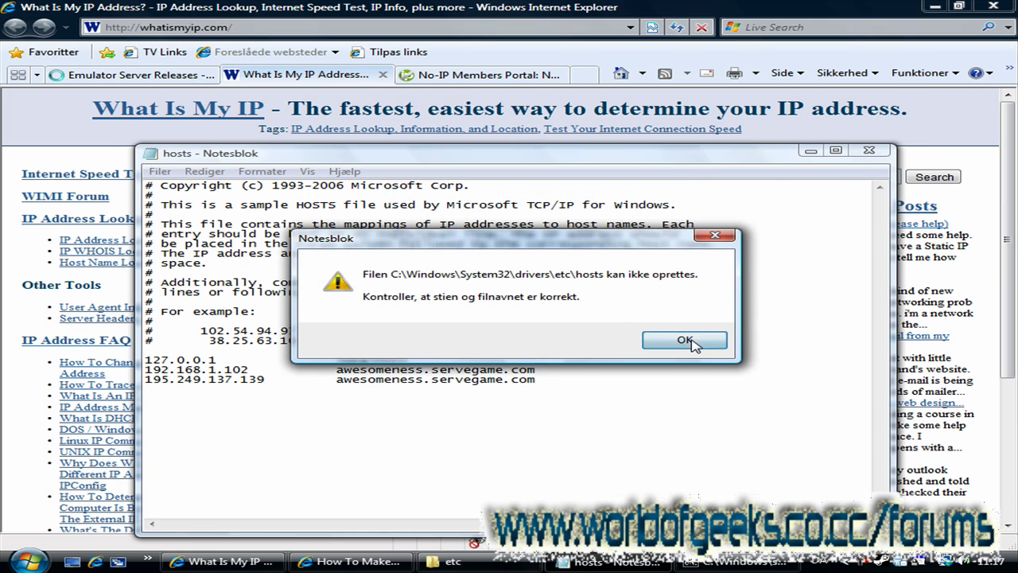
left_click(654, 339)
left_click(728, 189)
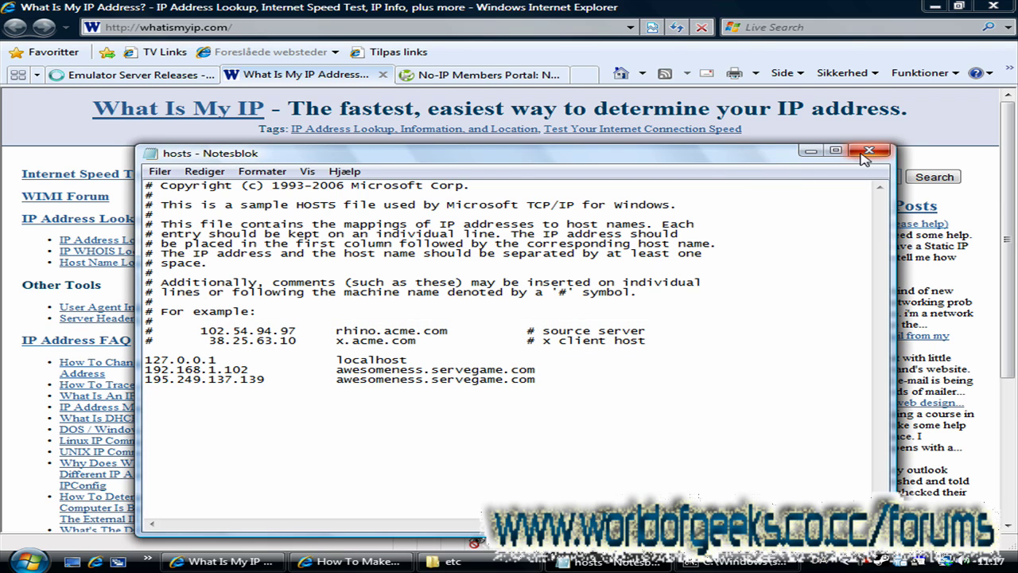
Step: Select the three address entries, then close Notepad discarding the hosts changes
left_click(869, 151)
left_click(610, 306)
left_click_drag(556, 390, 145, 360)
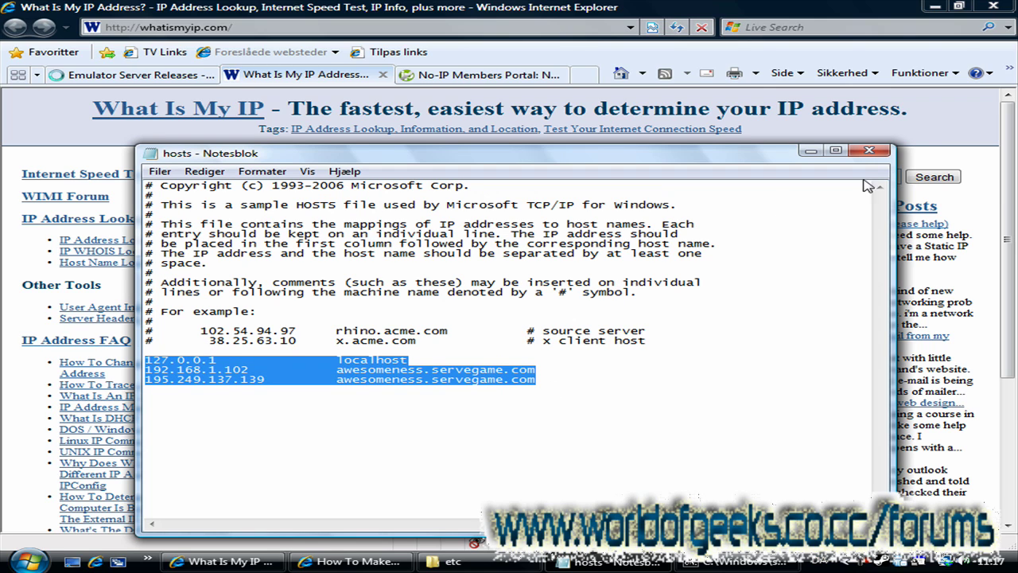
left_click(869, 150)
left_click(548, 306)
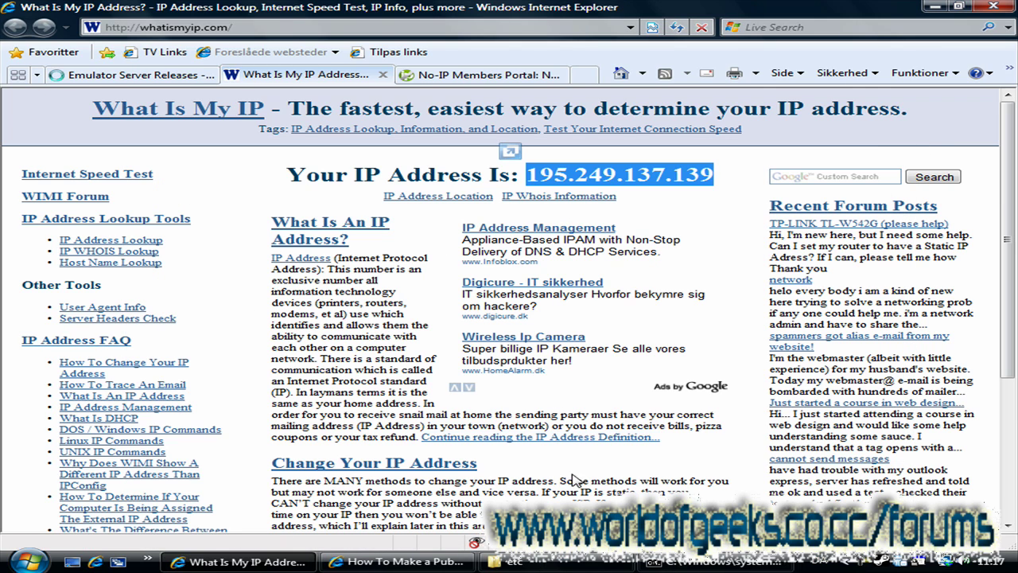
Step: Open the hosts file's Security properties and review the Brugere and Administratorer permissions
left_click(509, 561)
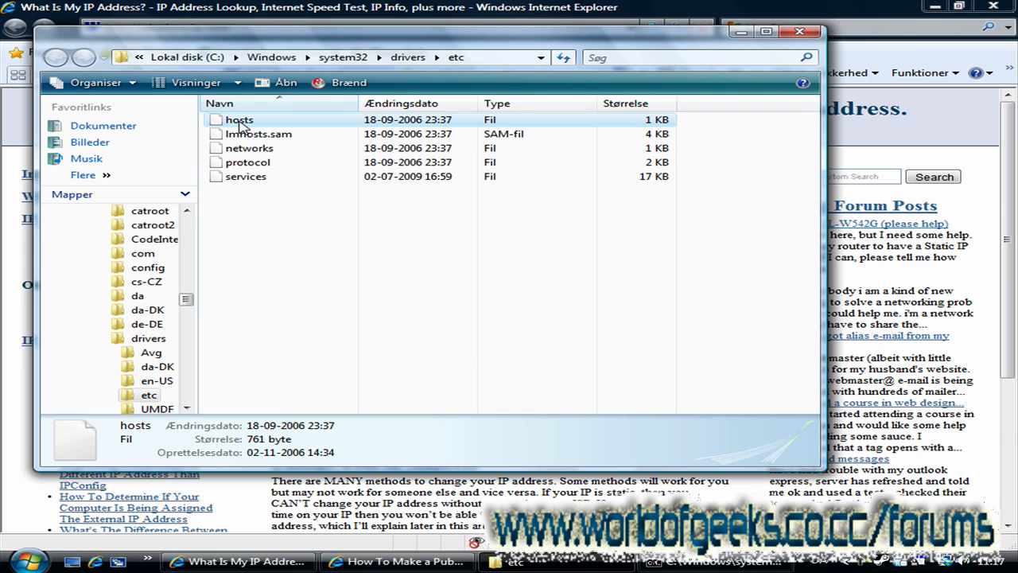
right_click(239, 122)
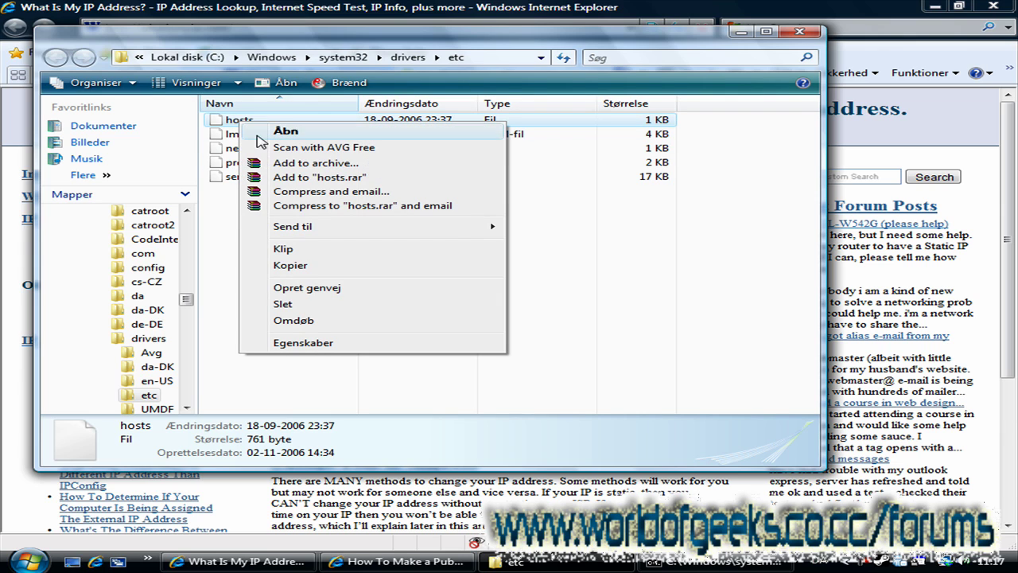
left_click(285, 344)
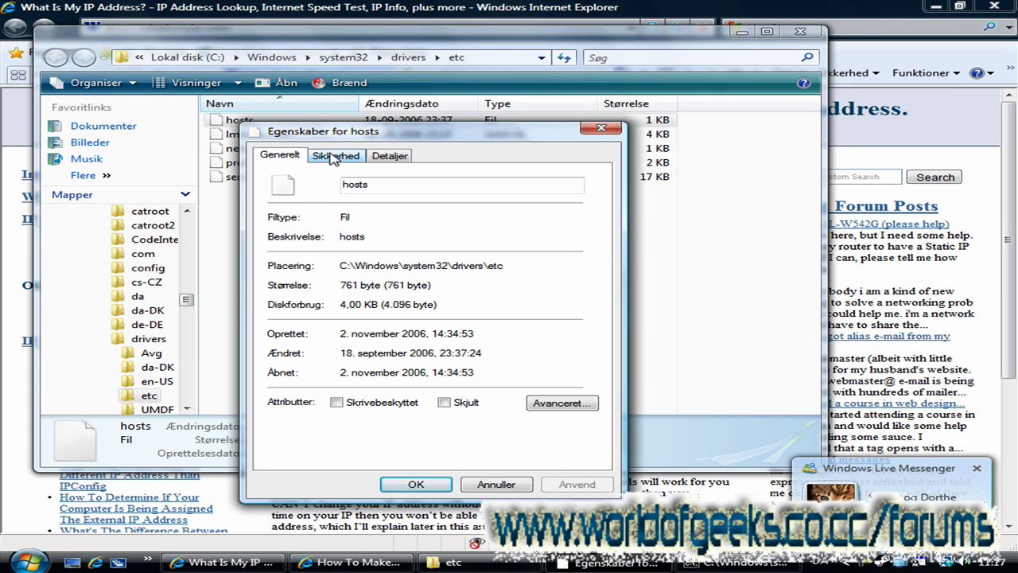
left_click(352, 184)
left_click(347, 160)
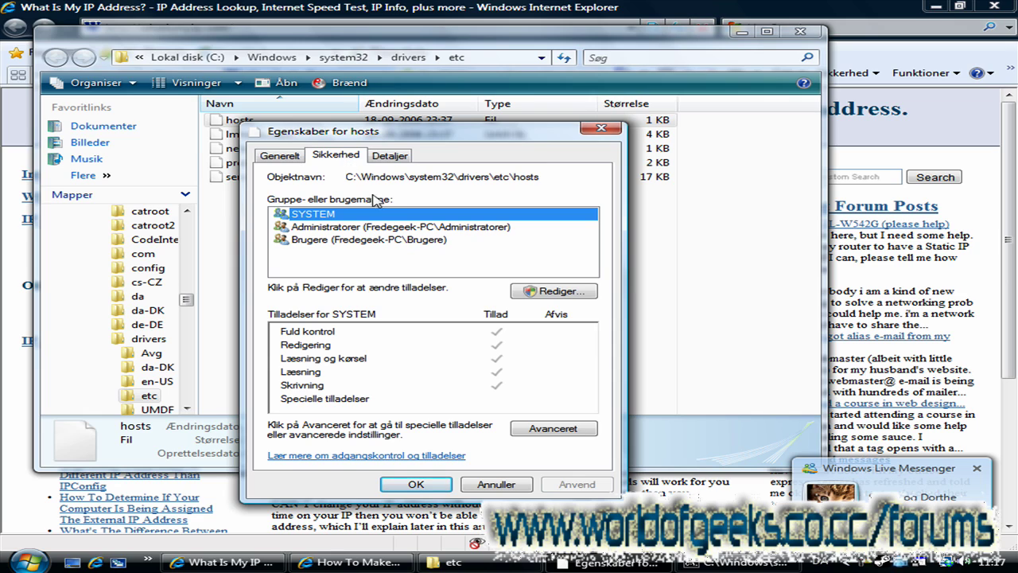
left_click(342, 241)
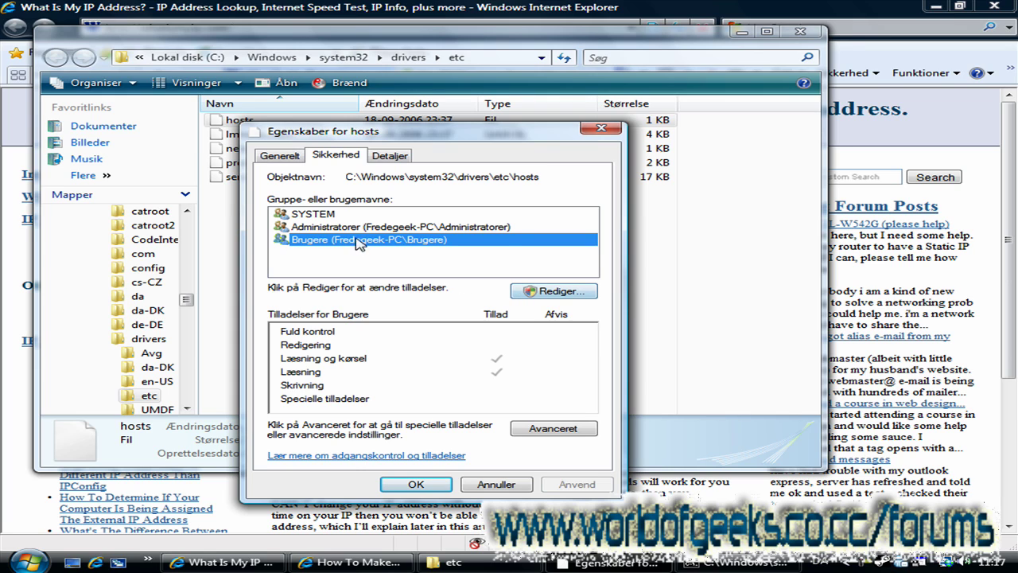
left_click(385, 226)
left_click(380, 239)
Step: Grant Brugere Full control on hosts, accept the security warning, and close properties
left_click(548, 291)
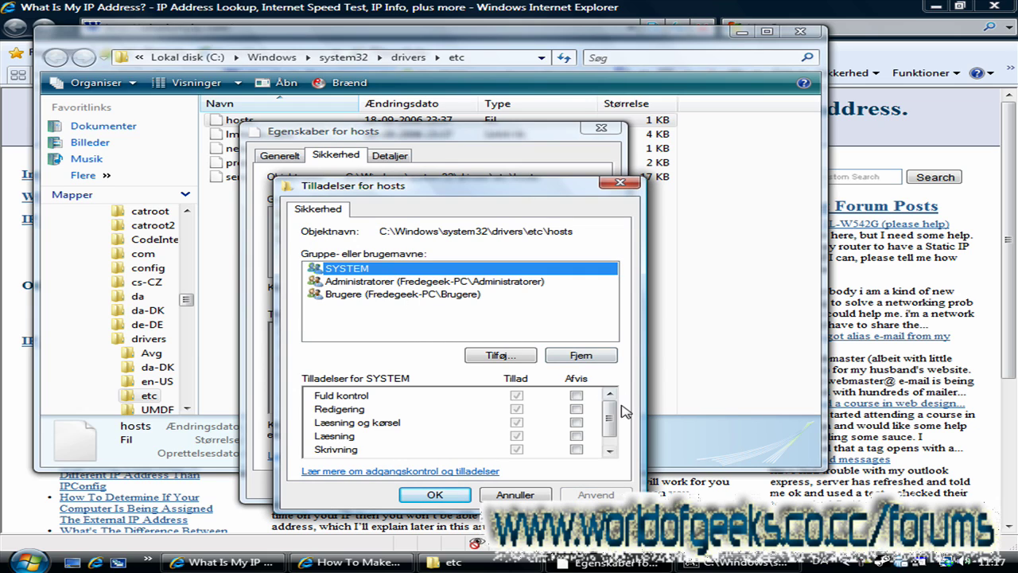
mouse_move(609, 412)
left_mouse_down()
mouse_move(609, 430)
mouse_move(607, 399)
left_mouse_up()
left_click(381, 294)
left_click(516, 396)
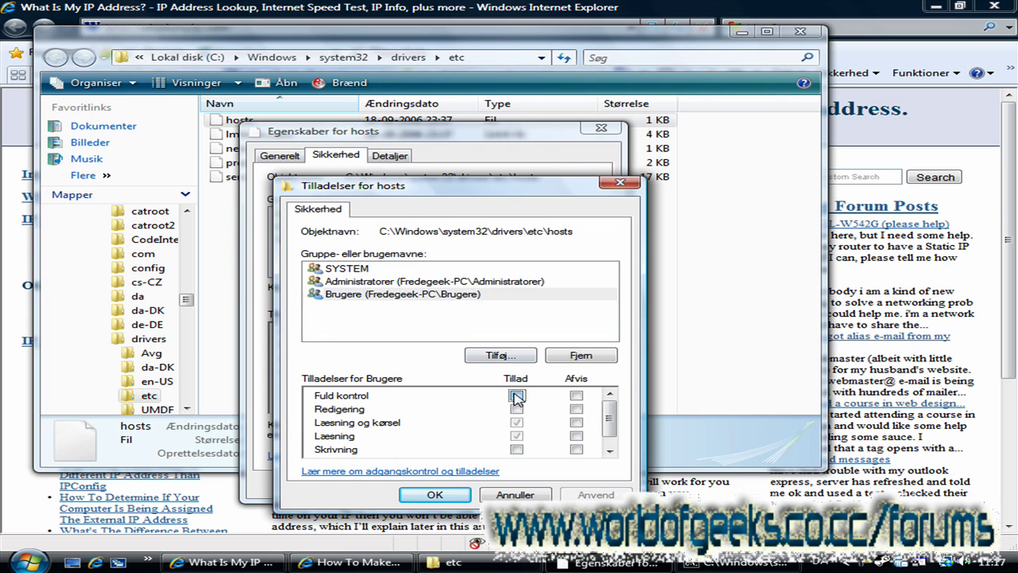
left_click(517, 409)
left_click(517, 396)
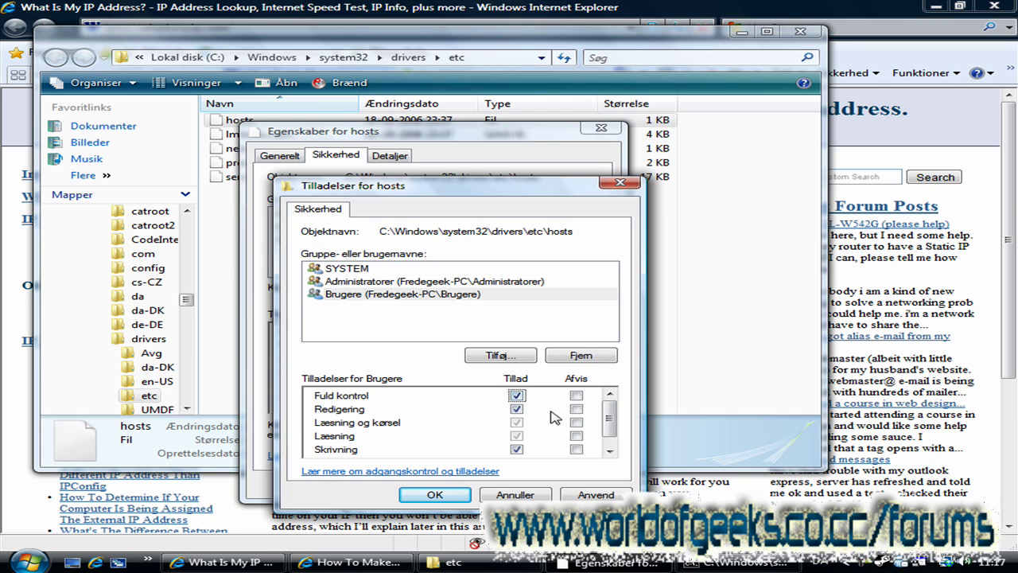
left_click(449, 495)
left_click(605, 340)
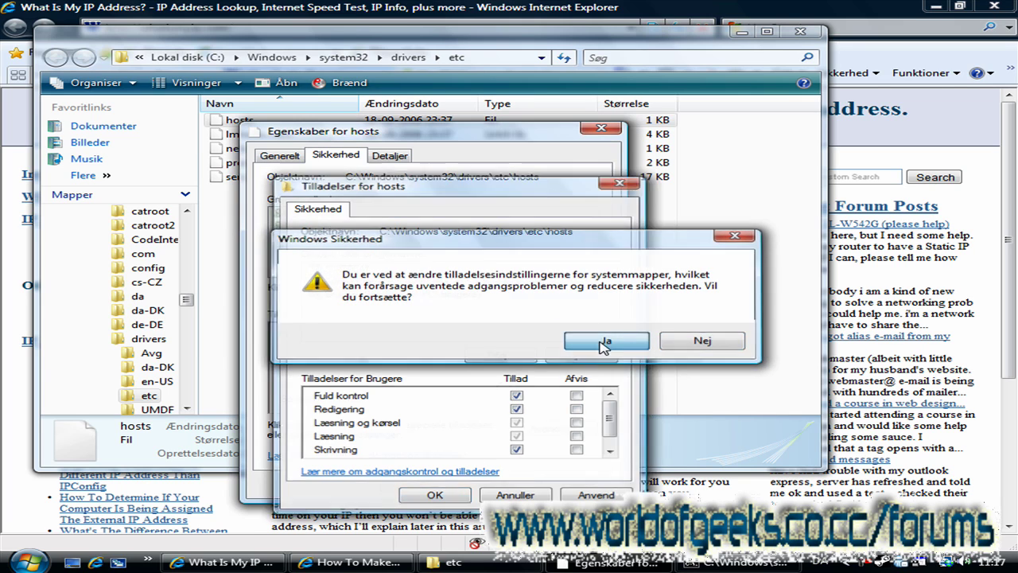
left_click(424, 487)
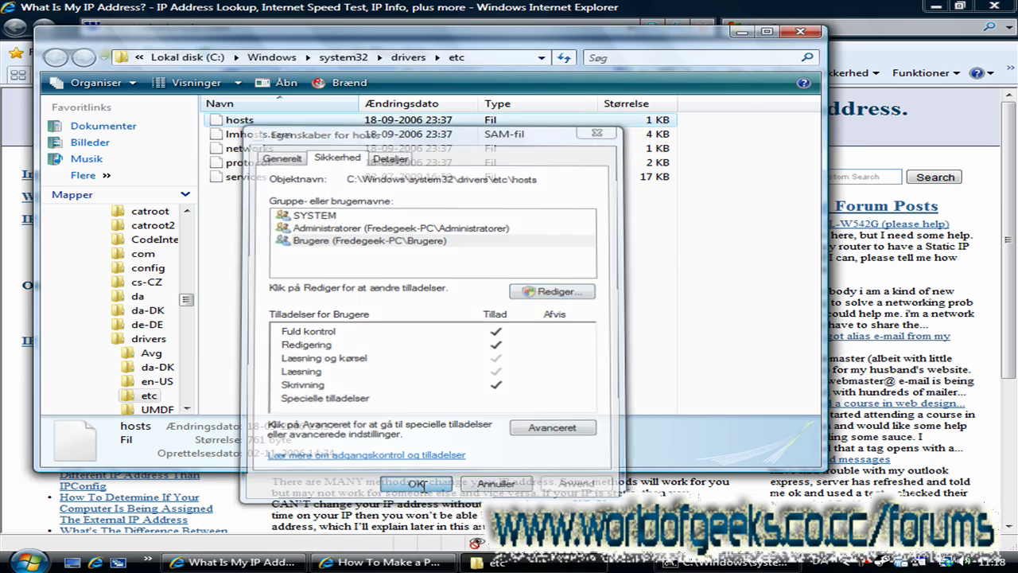
Step: Open hosts in Notesblok, paste the servegame entries over the localhost lines, save and close
right_click(241, 118)
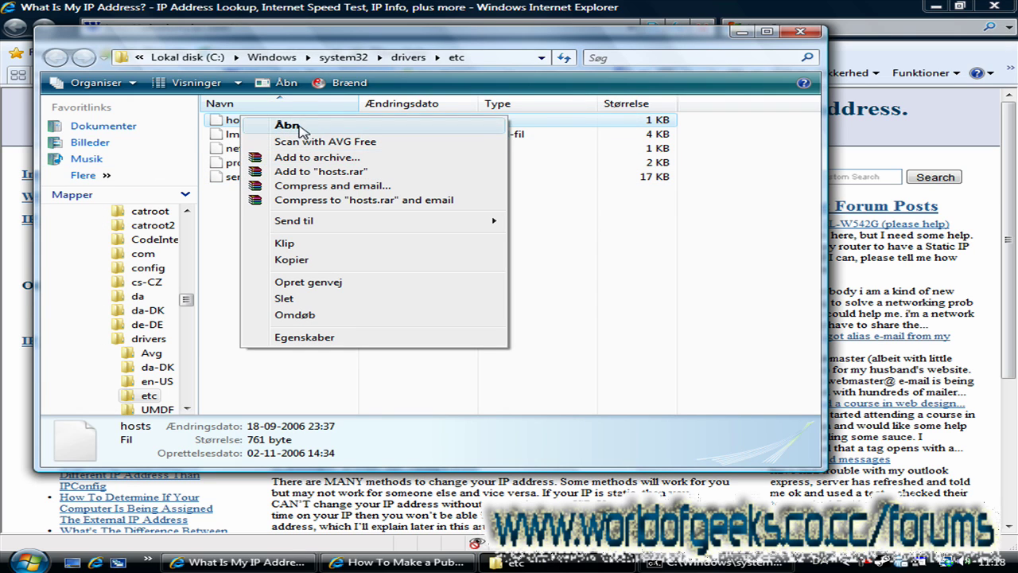
left_click(301, 126)
left_click(525, 318)
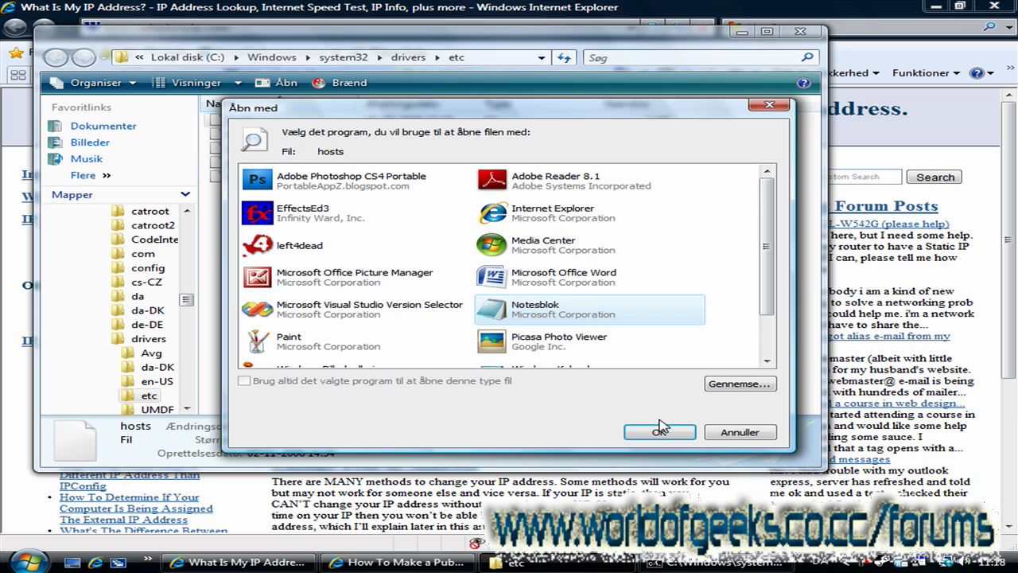
left_click(659, 432)
left_click_drag(364, 382, 142, 360)
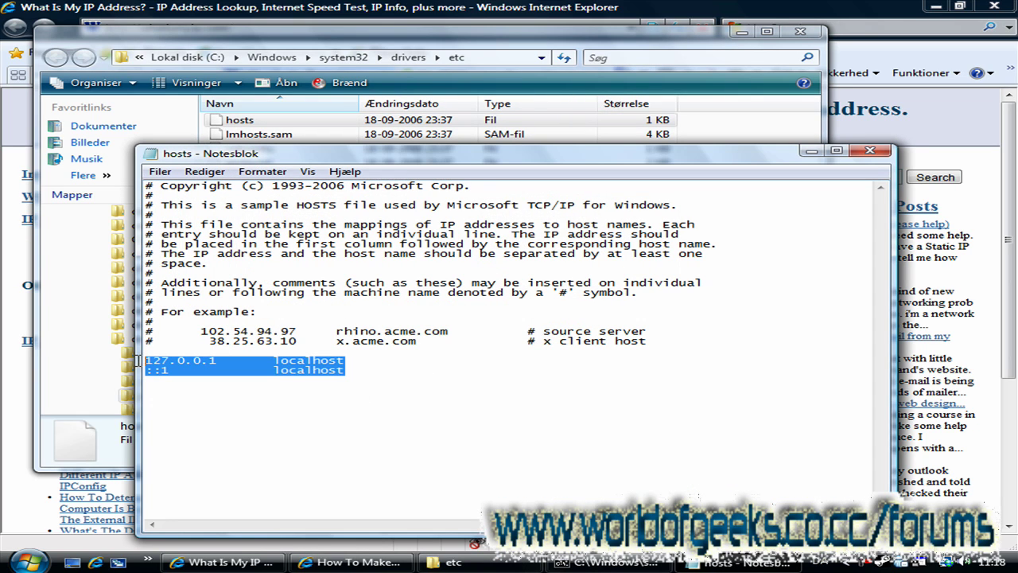
type("127.0.0.1\t\tlocalhost 192.168.1.102\t\tawesomeness.servegame.com 195.249.137.139\t\tawesomeness.servegame.com")
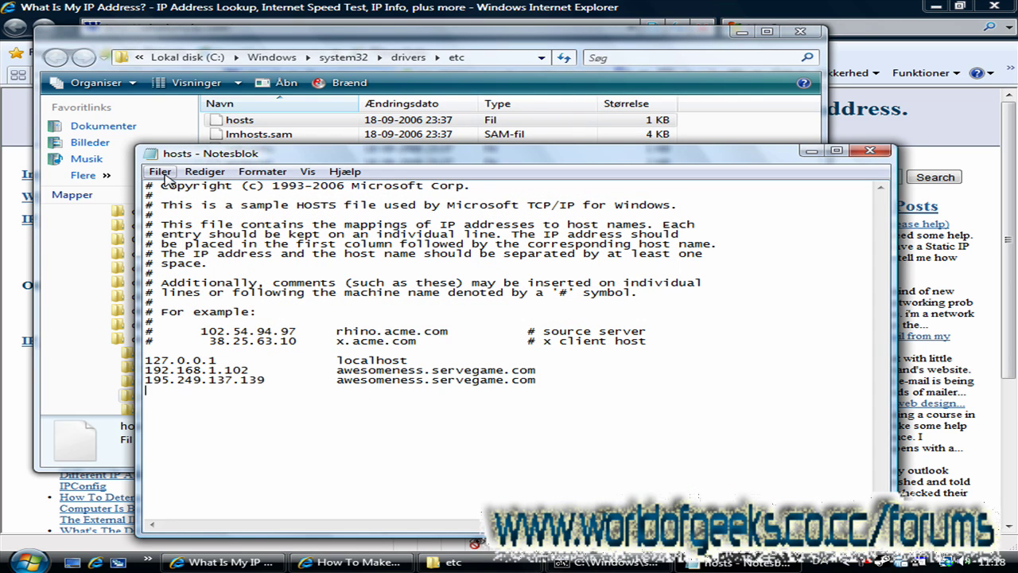
left_click(160, 171)
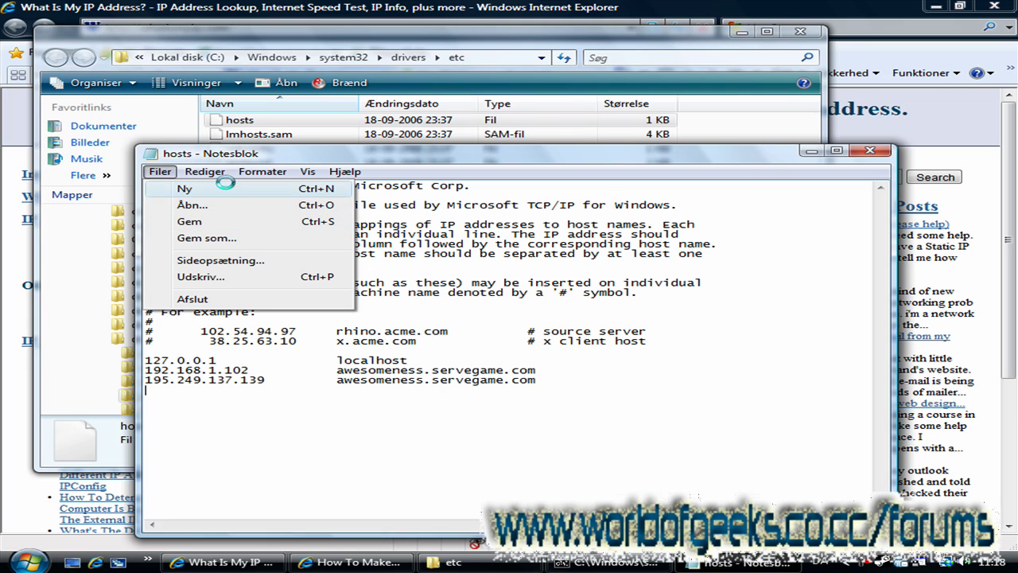
left_click(413, 398)
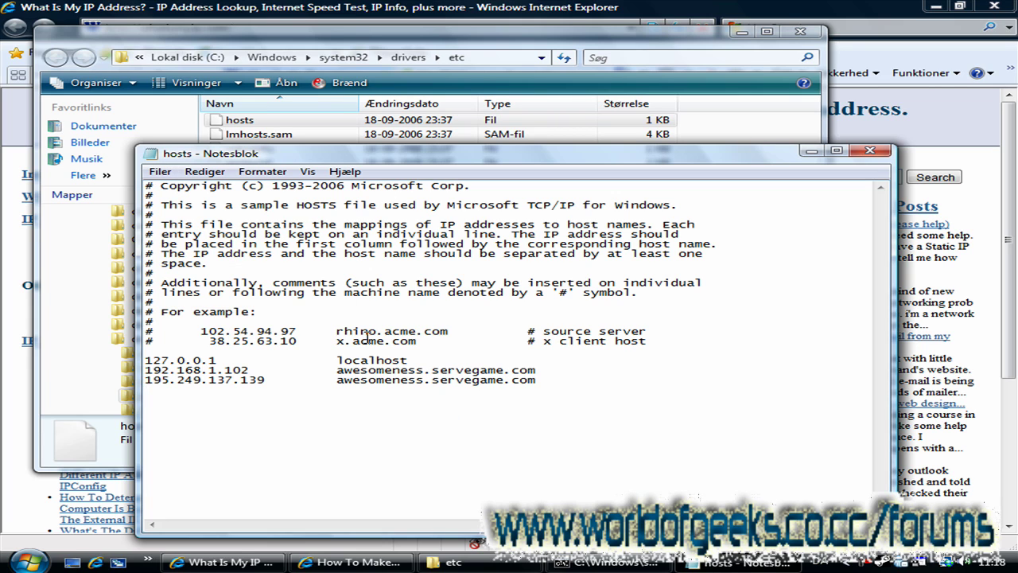
left_click(869, 151)
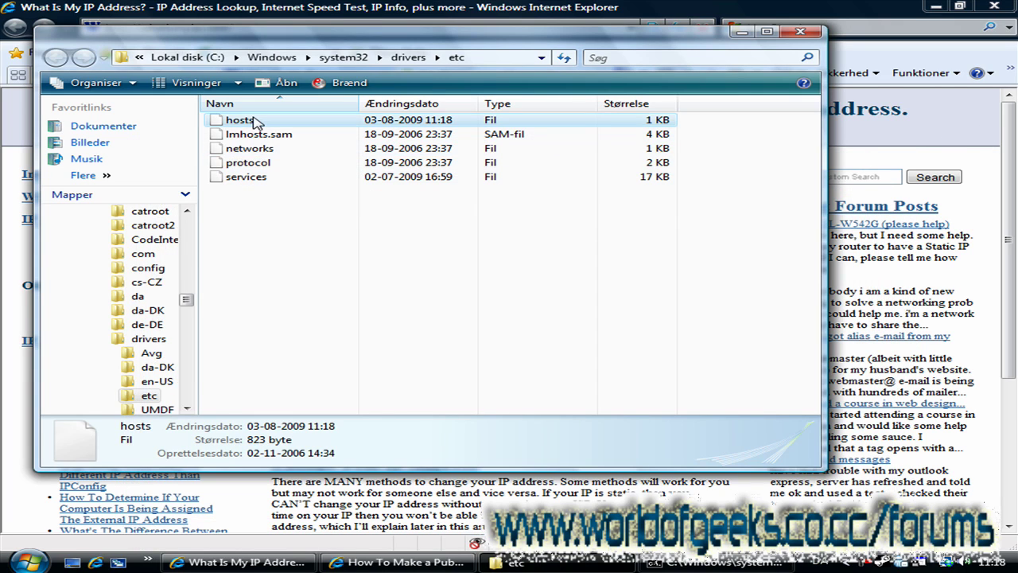
Step: Reopen hosts in Notesblok to verify the saved awesomeness.servegame.com entries, then close it
double_click(254, 121)
left_click(541, 308)
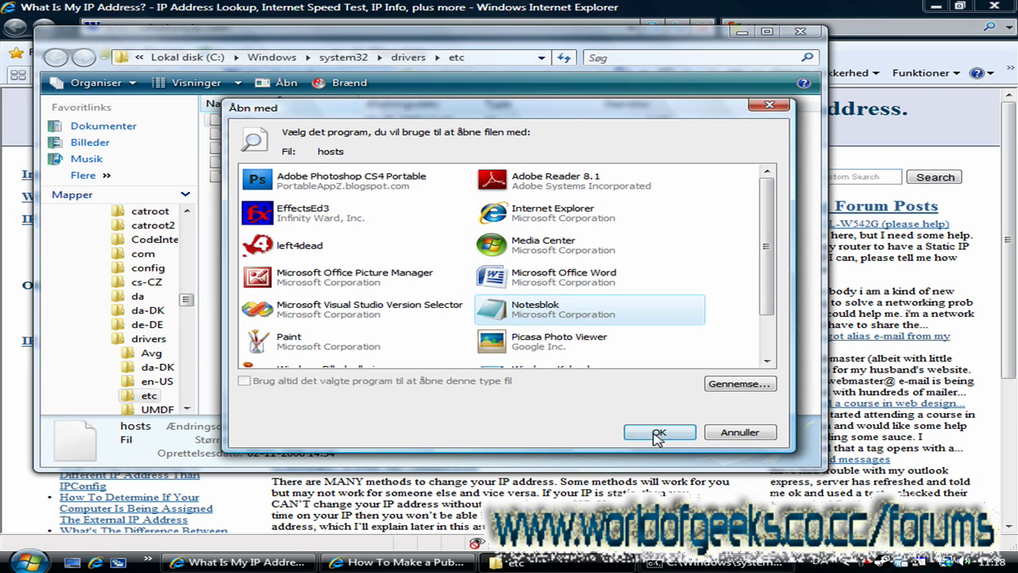
left_click(658, 433)
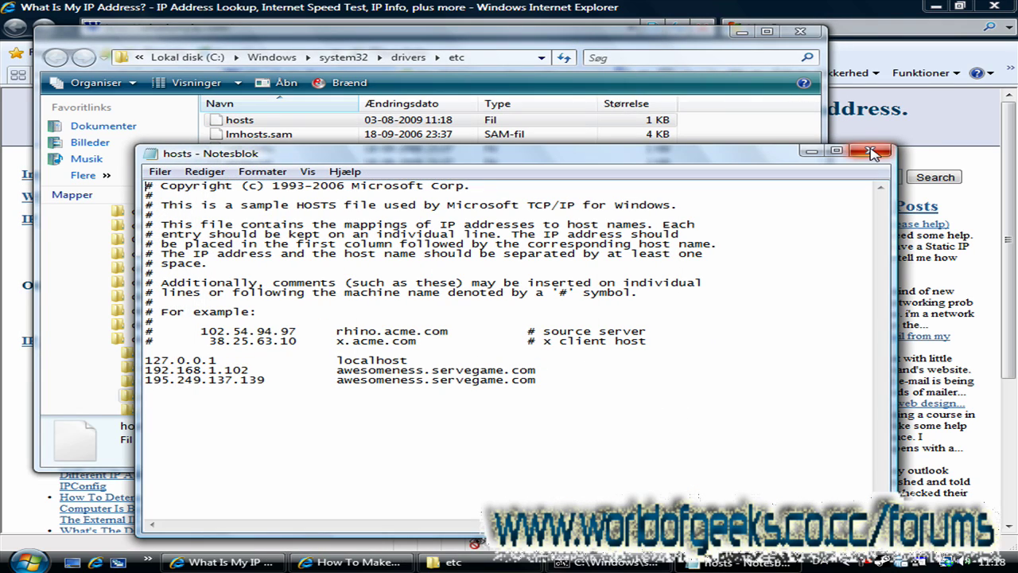
left_click(871, 152)
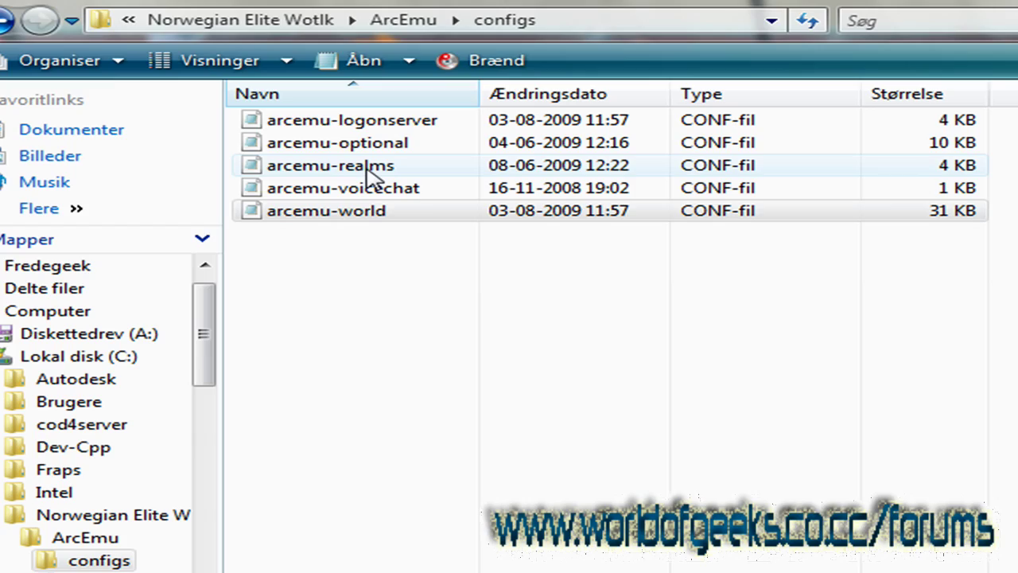
Step: Open arcemu-realms maximized and replace the LogonServer address 127.0.0.1 with awesomeness.servegame.com
double_click(345, 167)
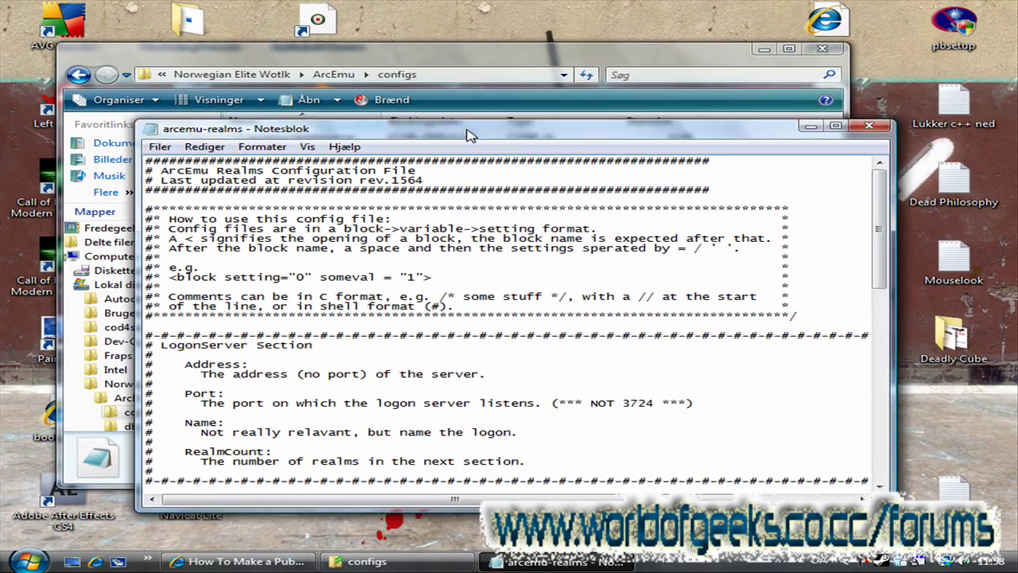
left_click_drag(477, 159, 474, 66)
scroll(477, 141, "down", 8)
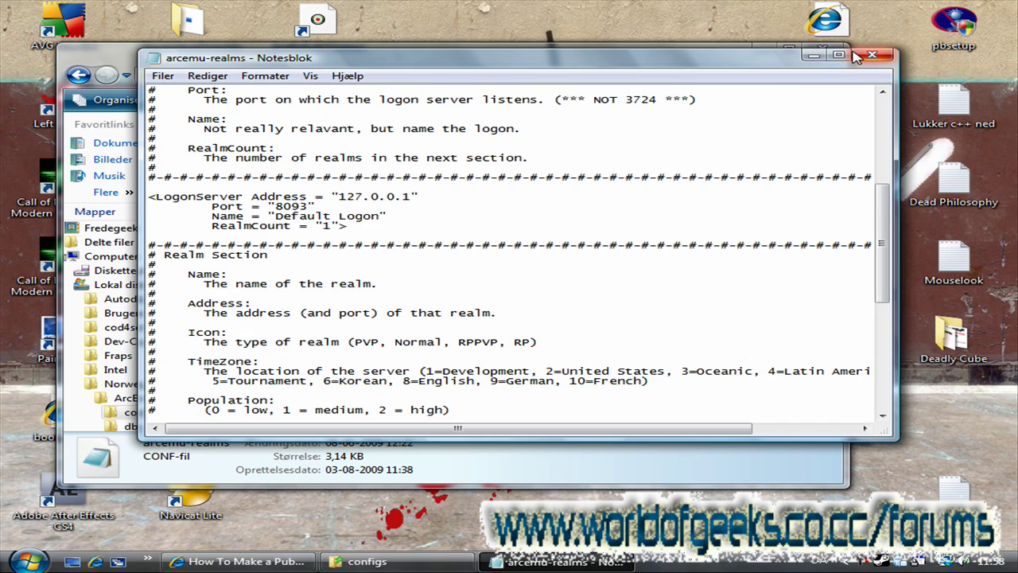
left_click(841, 54)
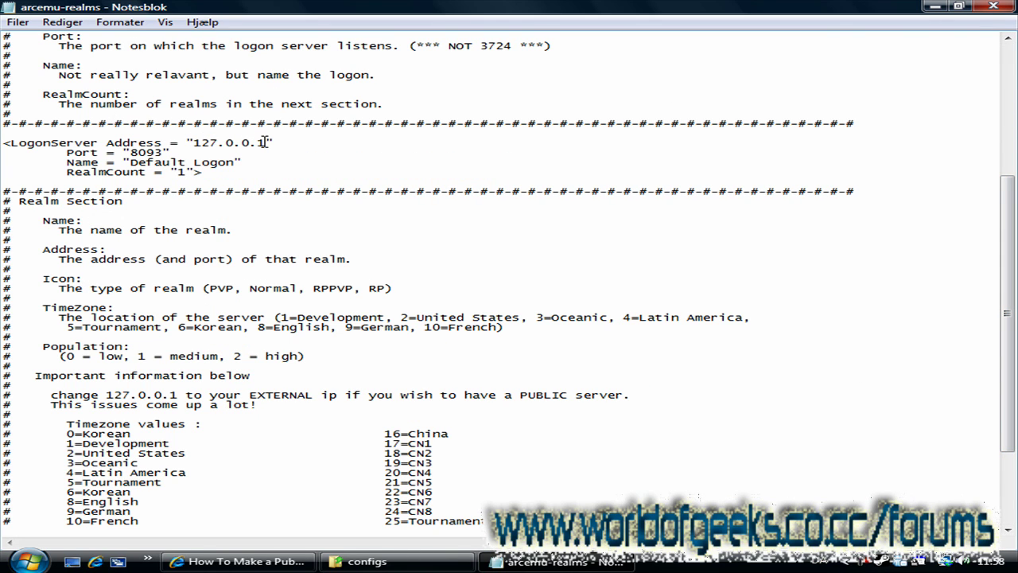
left_click_drag(265, 142, 193, 143)
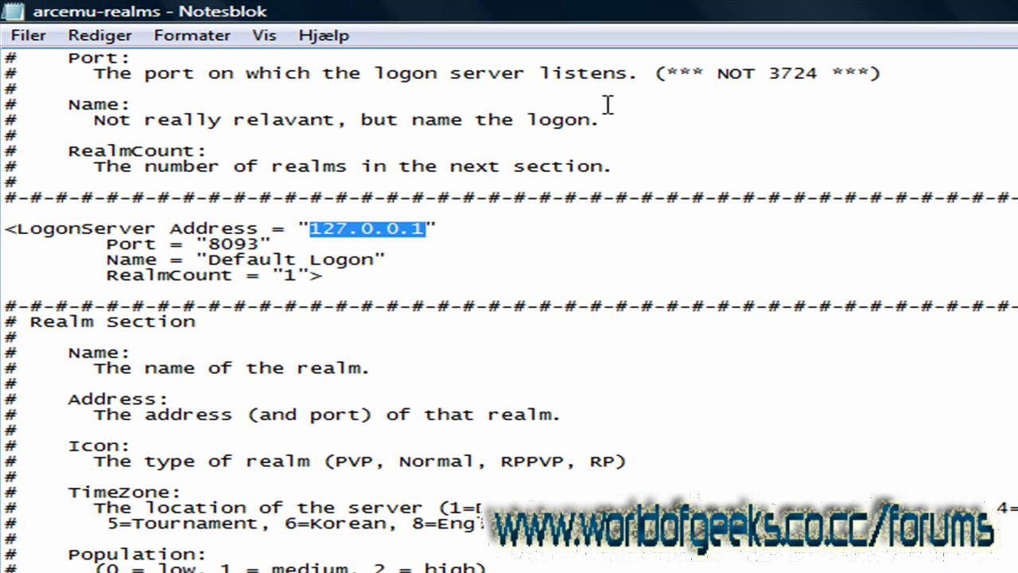
type("awesomenes")
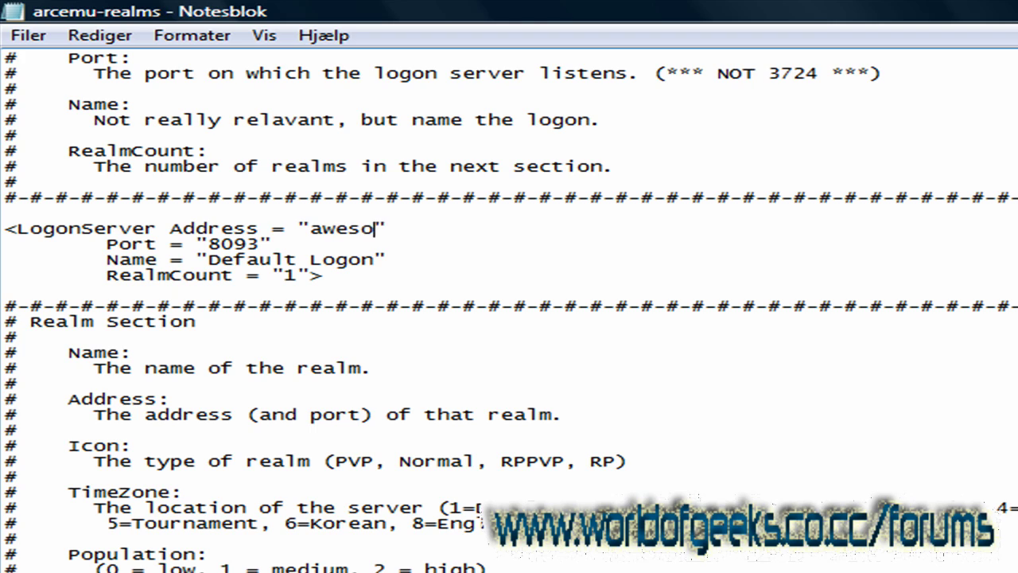
type("s.")
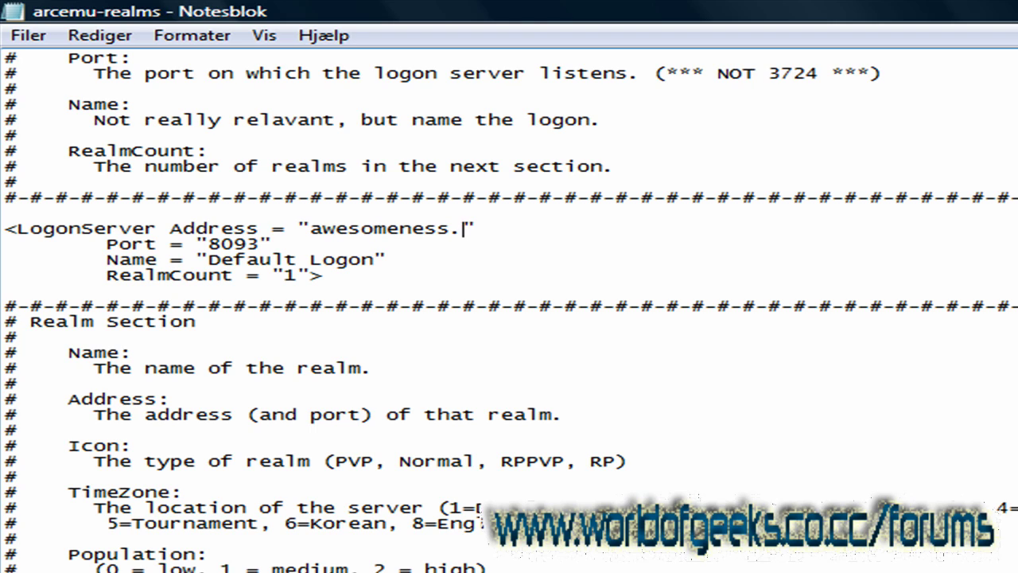
type("servegame.co")
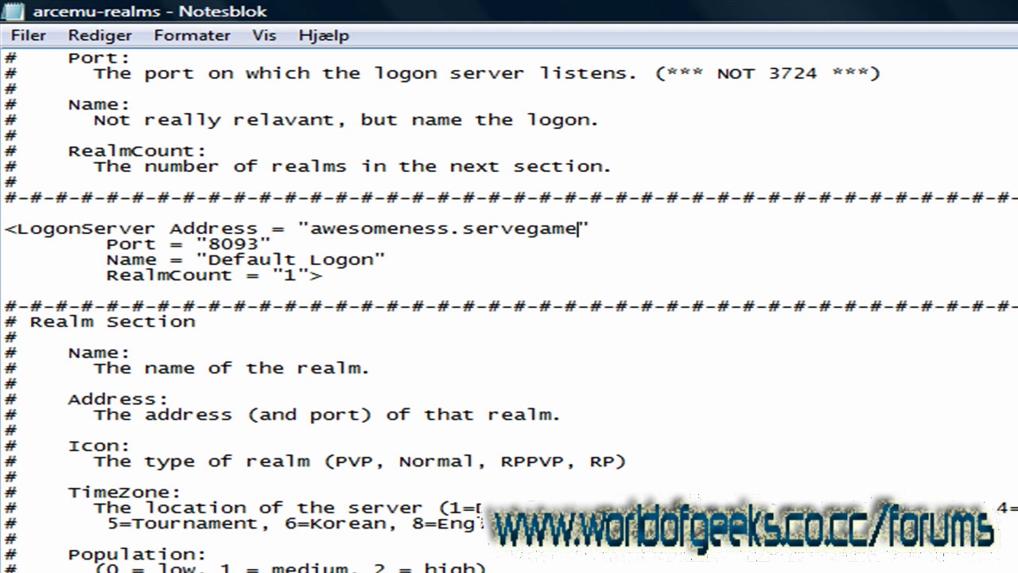
type("m")
Step: Copy the hostname over Realm1's IP address, keeping port 8129, and close the file
left_click_drag(629, 229, 311, 230)
key("ctrl+c")
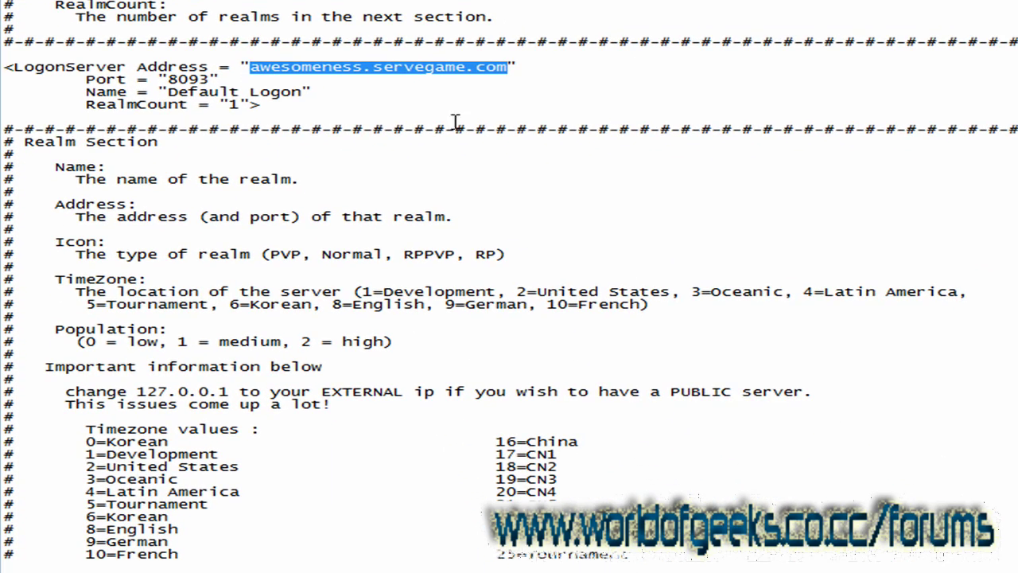
scroll(478, 183, "down", 4)
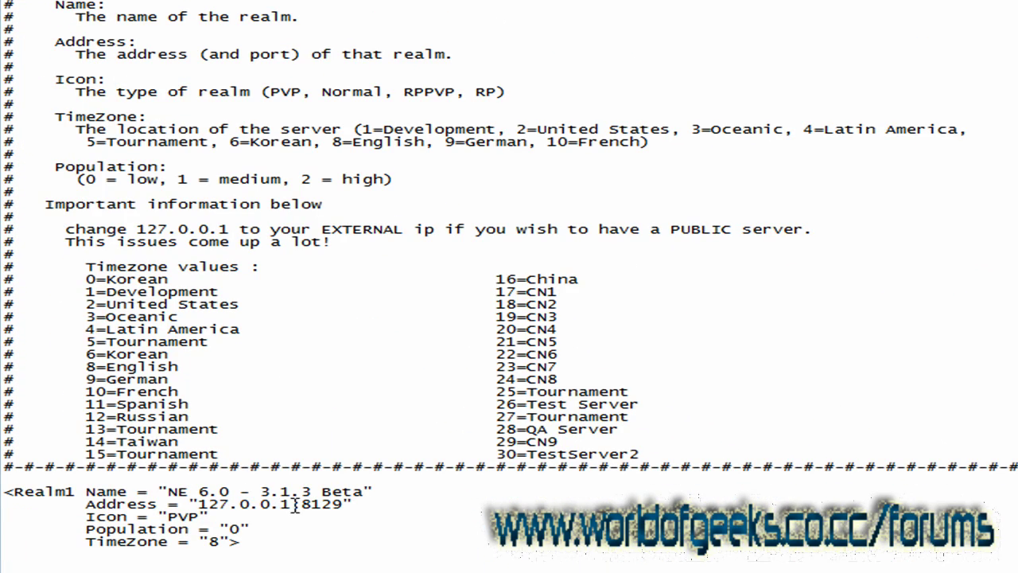
left_click_drag(295, 504, 198, 503)
key("ctrl+v")
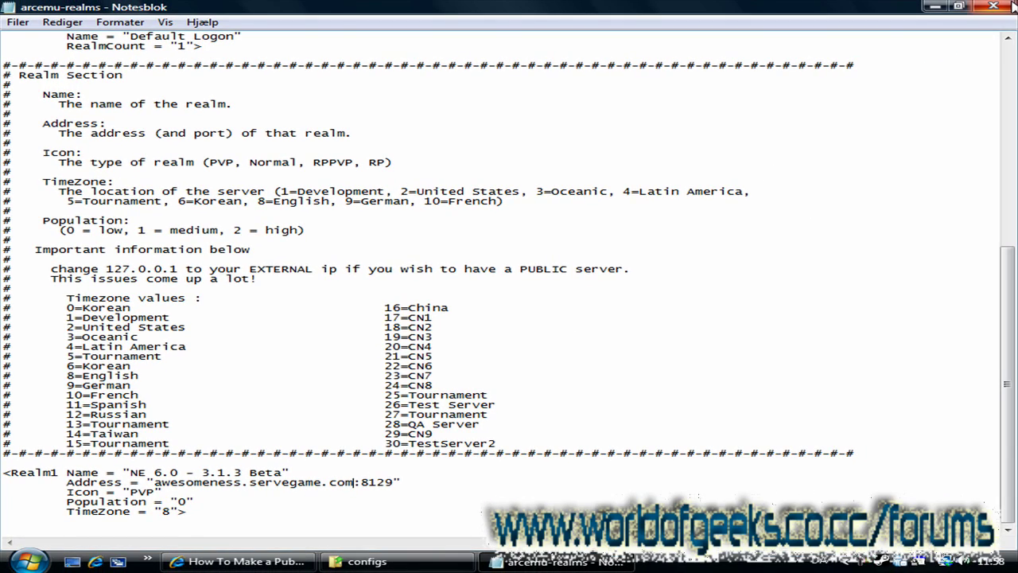
left_click(1009, 6)
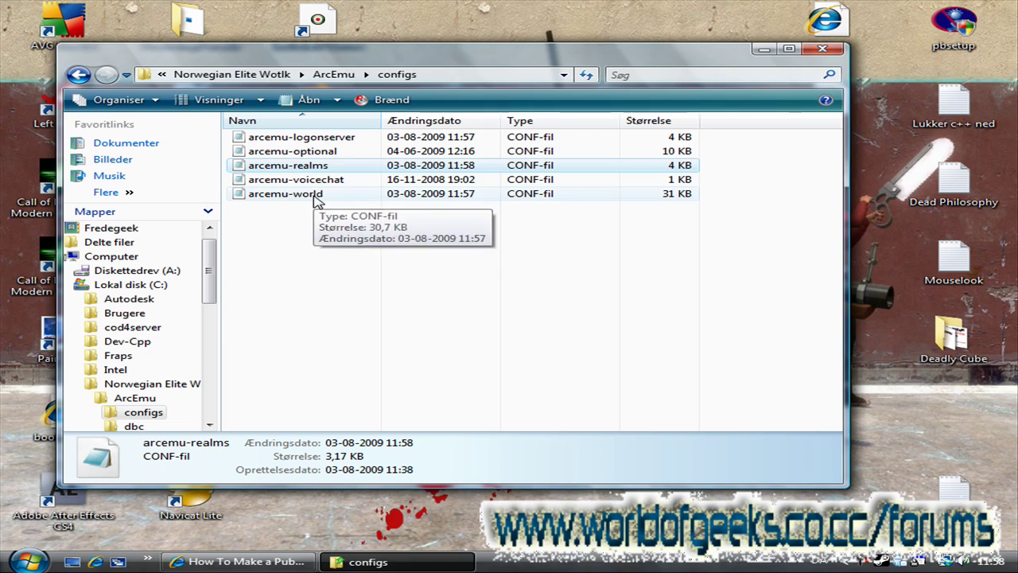
Step: In arcemu-world, replace the <Listen Host> 0.0.0.0 with awesomeness.servegame.com and close Notepad
double_click(334, 194)
double_click(480, 62)
scroll(364, 211, "down", 4)
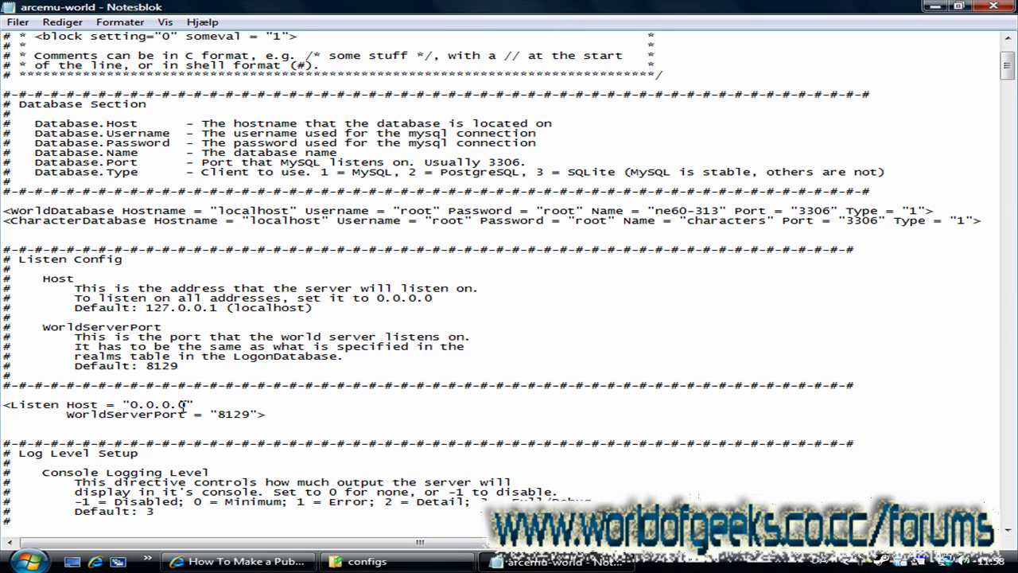
left_click_drag(186, 406, 124, 410)
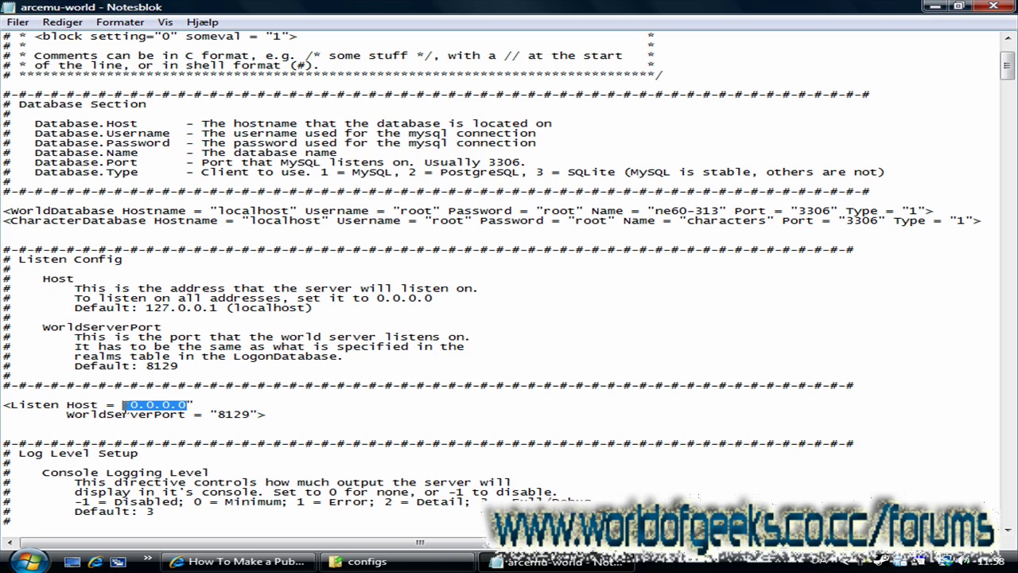
key("ctrl+v")
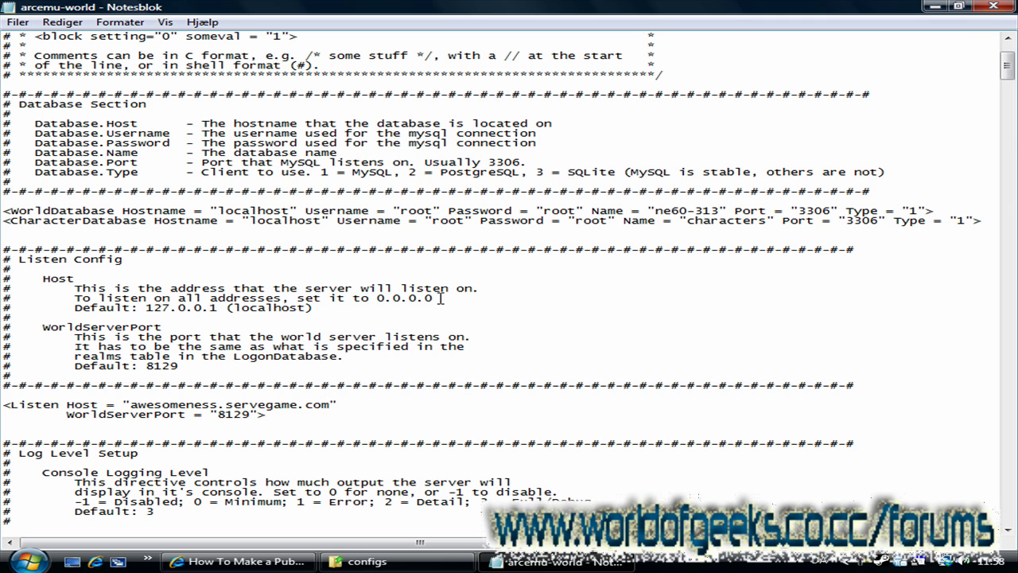
left_click(992, 6)
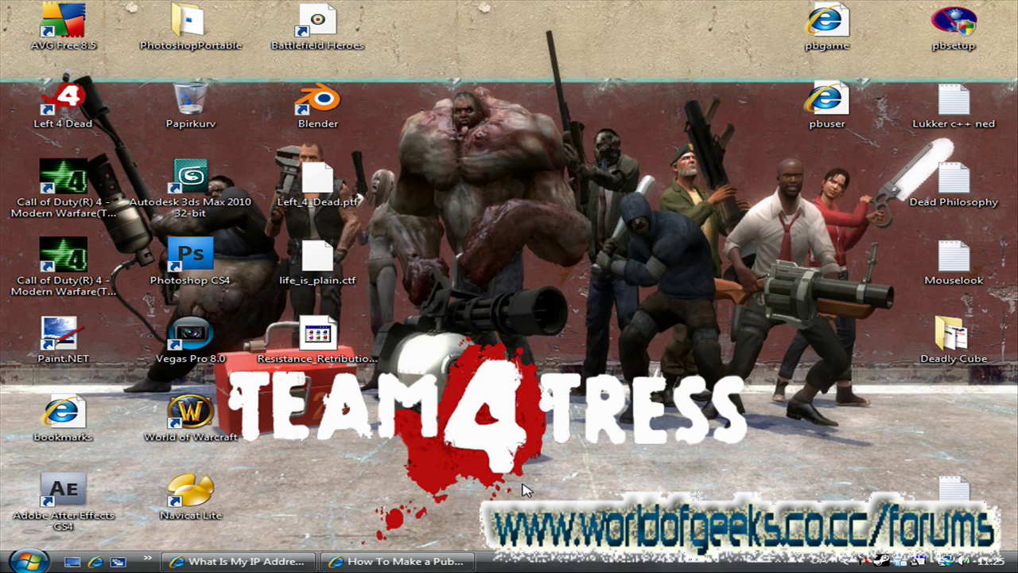
Step: Launch Command Prompt via cmd and run ipconfig
left_click(31, 557)
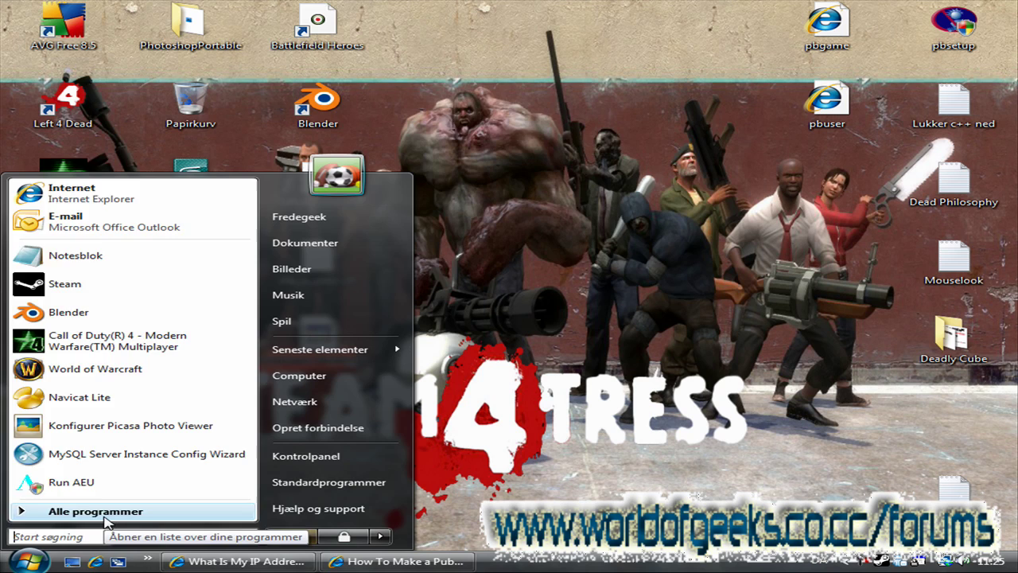
type("cmd")
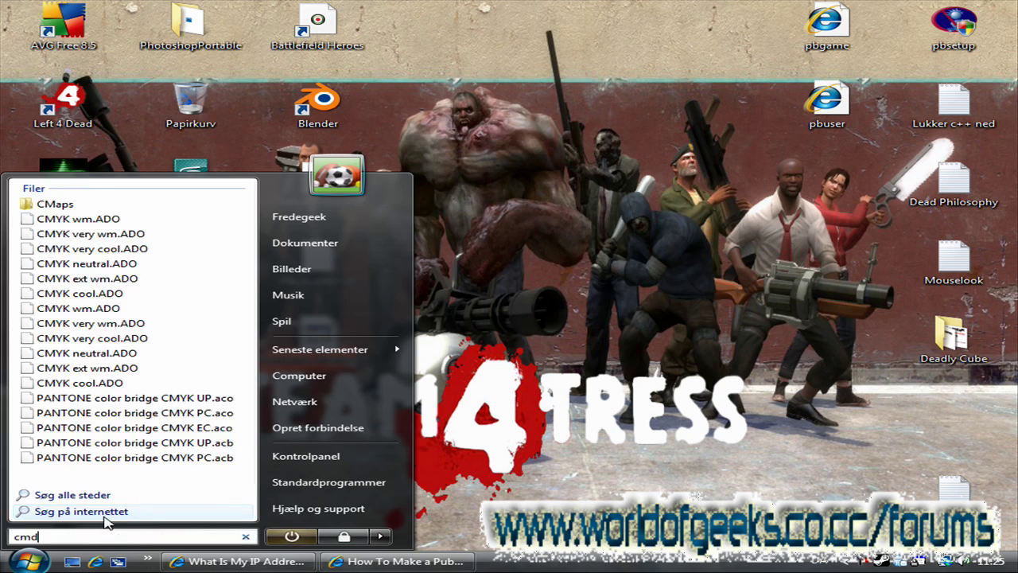
key("Return")
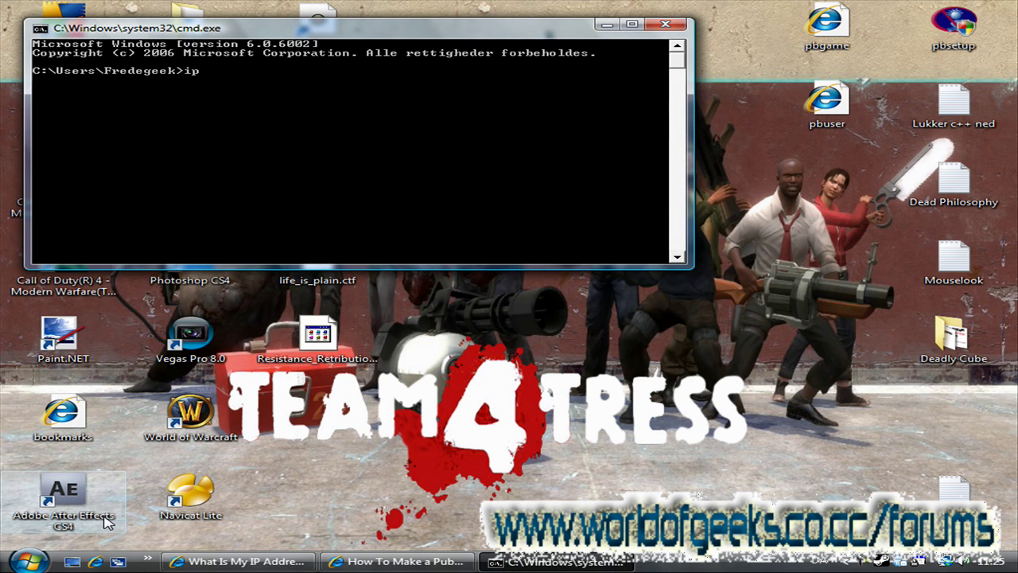
type("ipconfig")
key("Return")
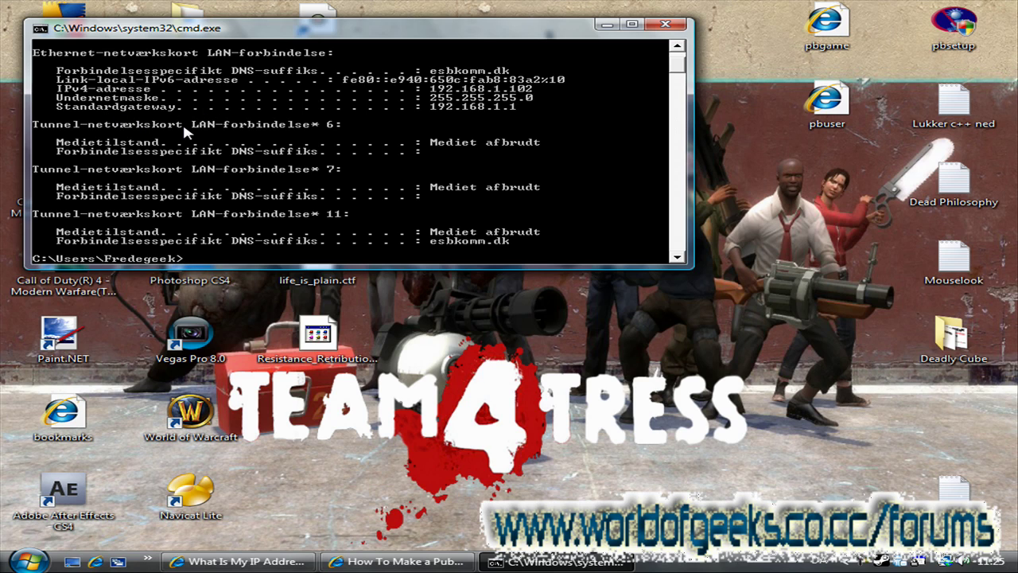
Step: Mark the Standardgateway address 192.168.1.1 in the output, then close the console
right_click(518, 112)
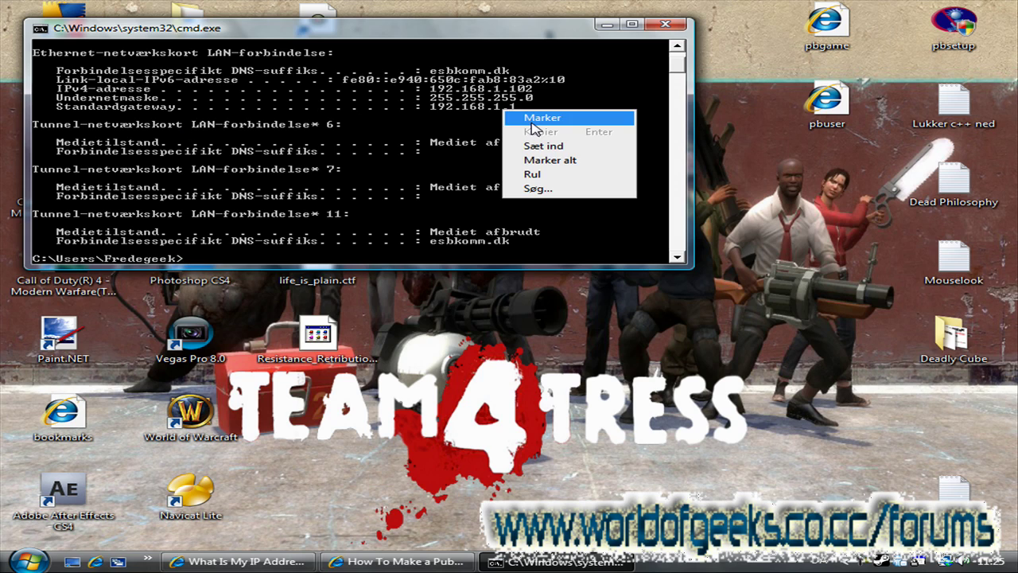
left_click(521, 113)
left_click_drag(519, 107, 431, 109)
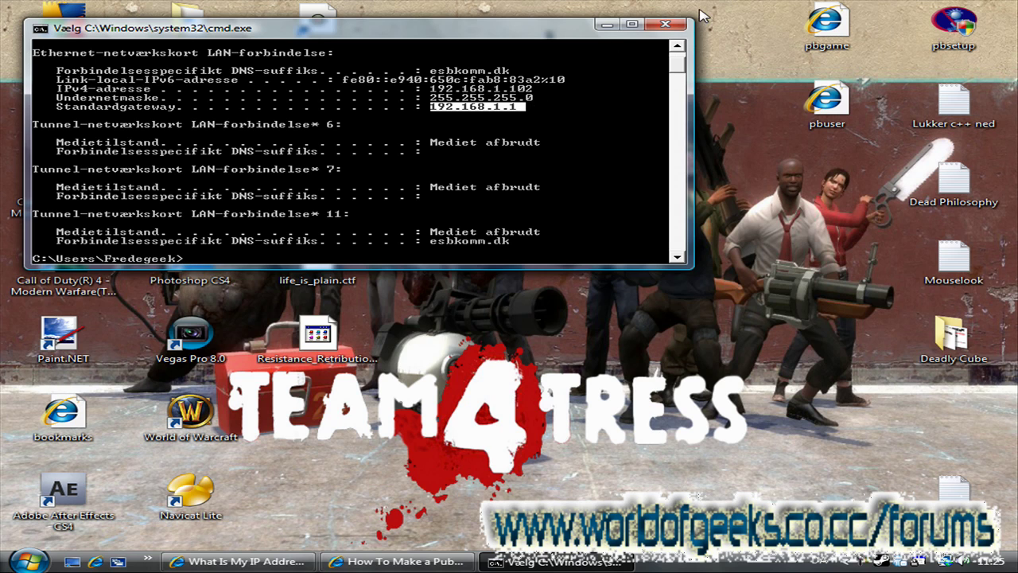
left_click(665, 25)
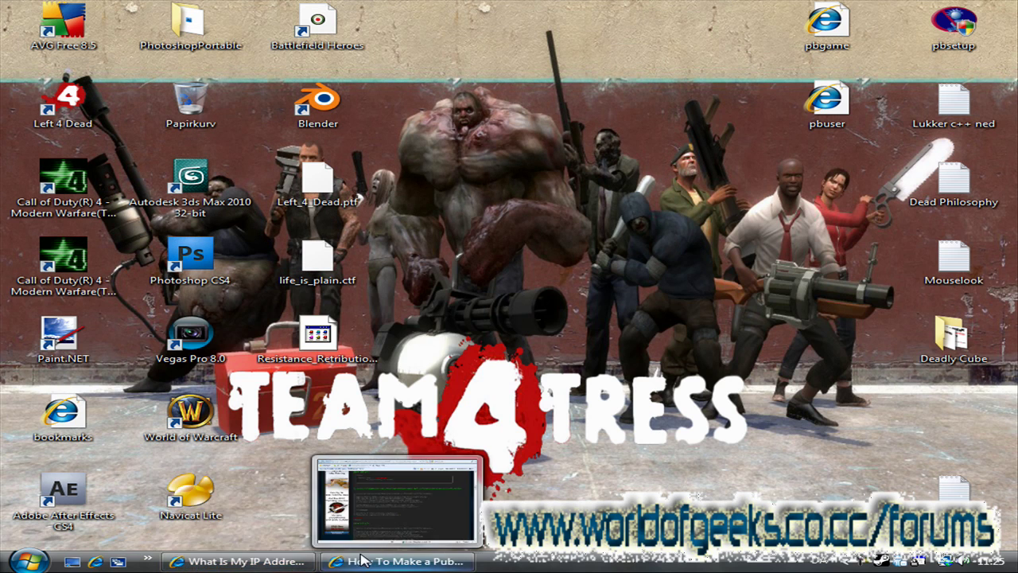
Step: In the No-IP tab, load the router admin page at 192.168.1.1
left_click(251, 563)
left_click(481, 74)
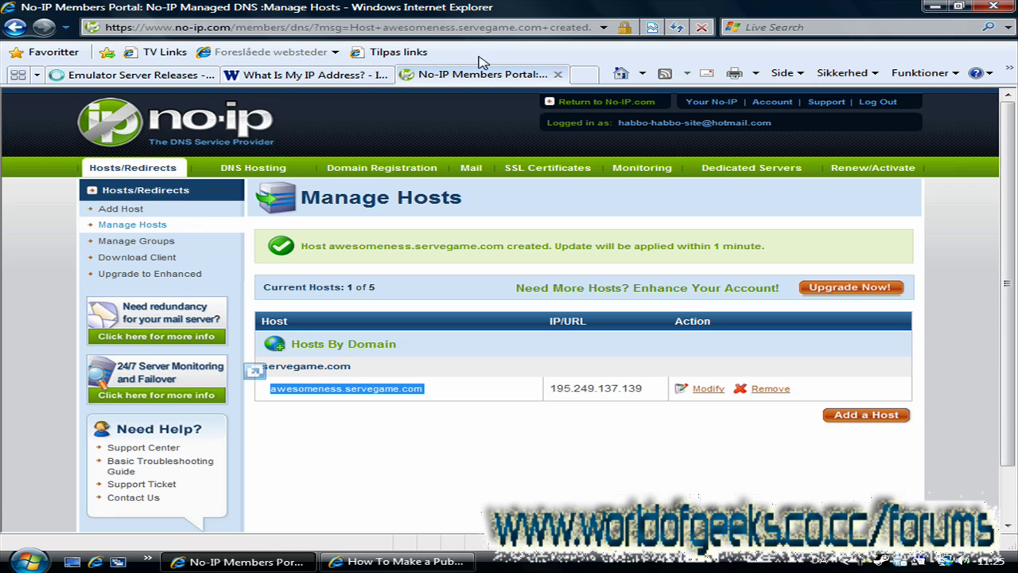
left_click(491, 27)
type("19")
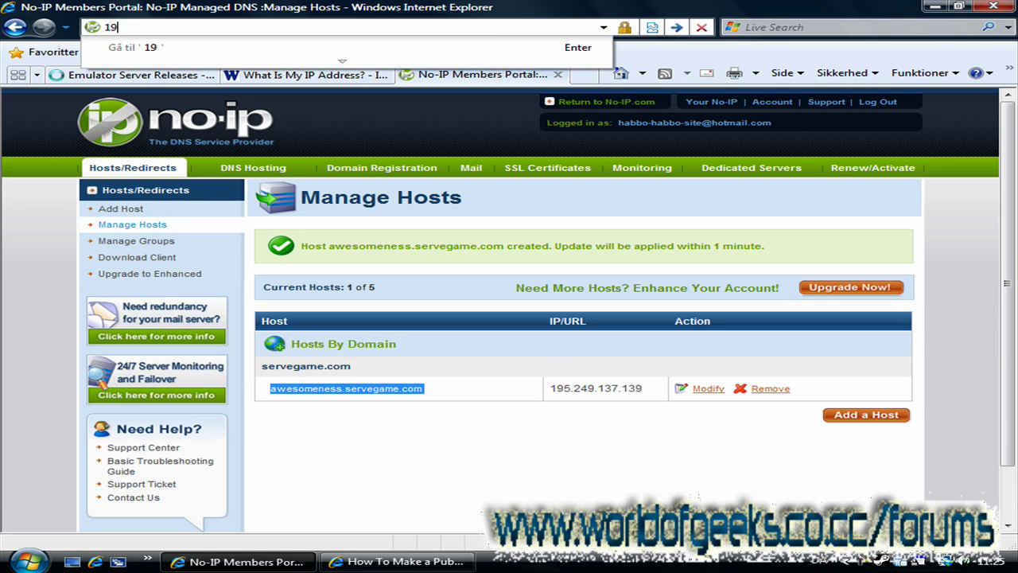
type("2.1168")
key("BackSpace")
key("BackSpace")
type("658")
key("BackSpace")
key("BackSpace")
type("8.1.1")
key("Return")
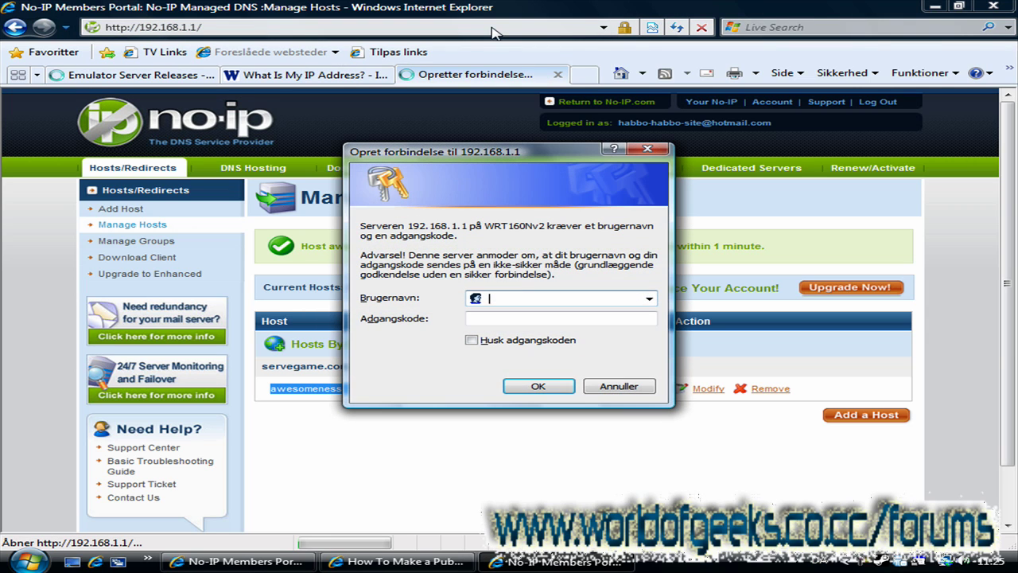
Step: Enter the router login username, correcting typos along the way
type("admin")
key("Tab")
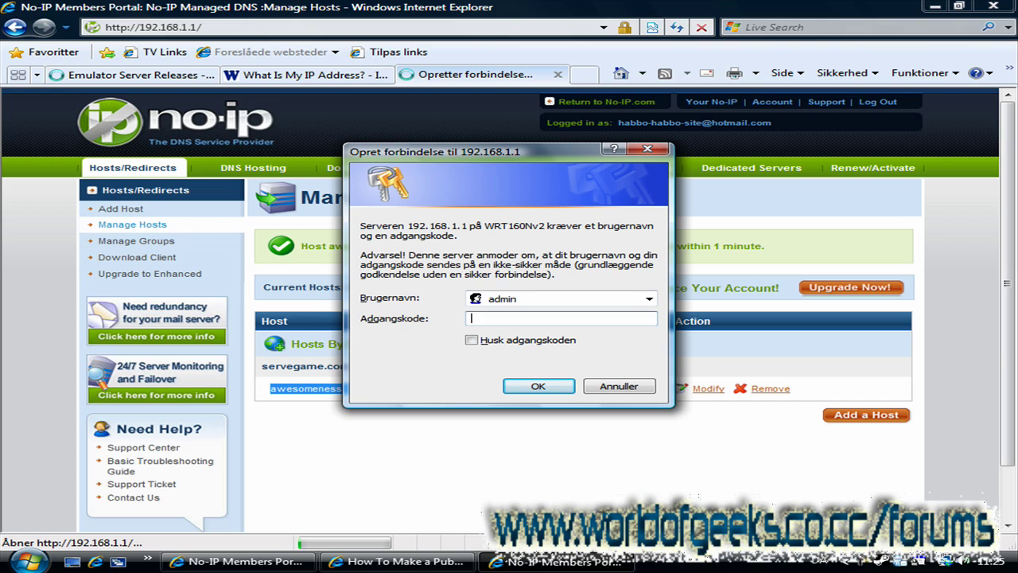
double_click(518, 296)
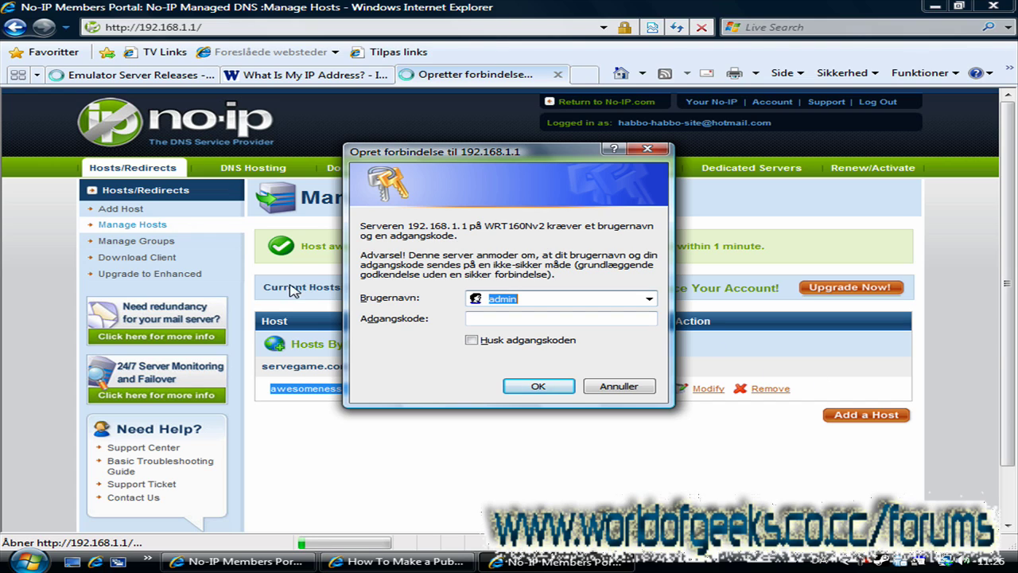
type("F")
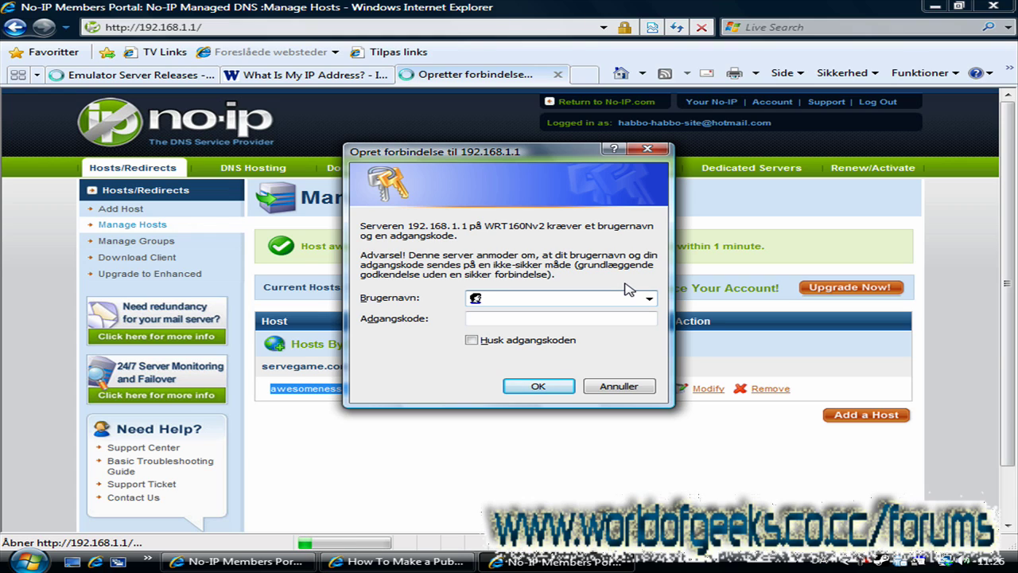
type("admin")
left_click(517, 318)
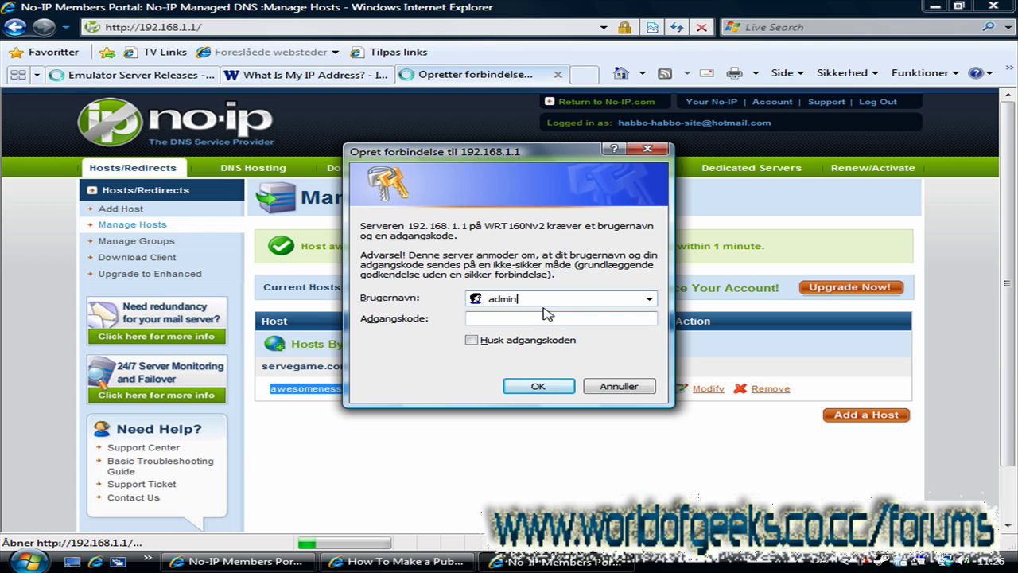
left_click_drag(533, 296, 425, 297)
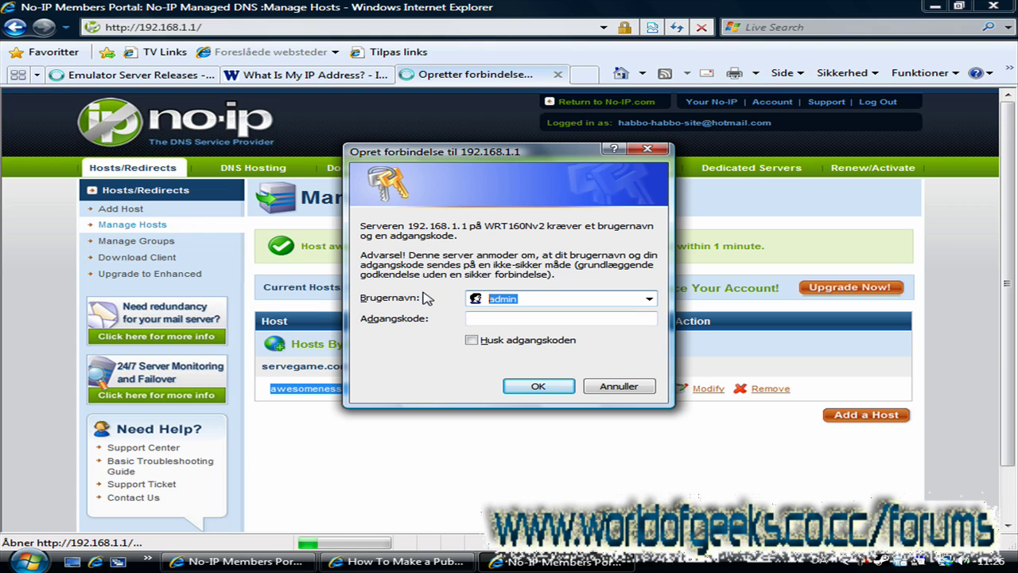
key("BackSpace")
type("Fe")
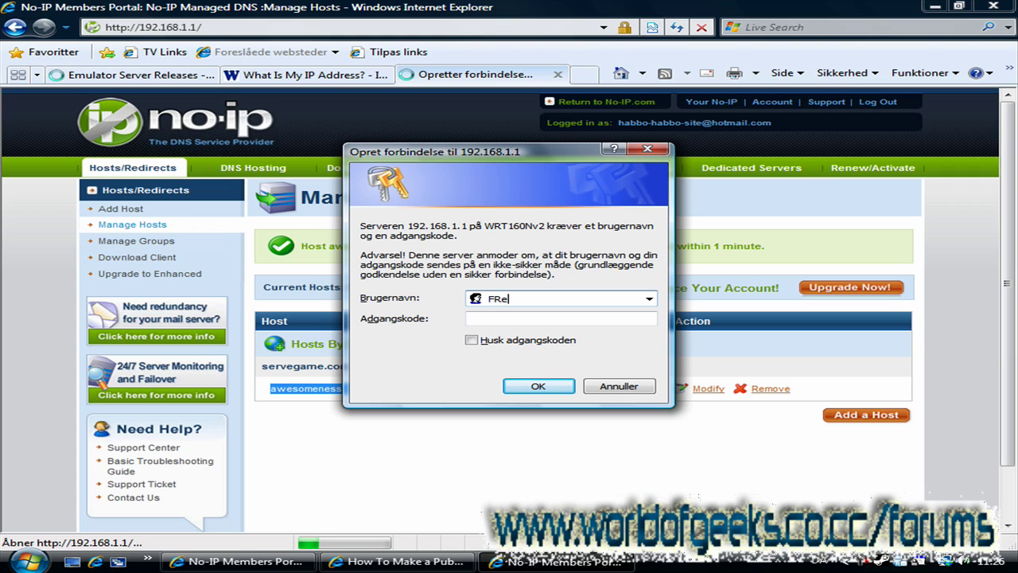
type("deri")
key("BackSpace")
key("BackSpace")
type("reder")
key("Tab")
Step: Enter the router password, log in, and open Applications & Gaming port forwarding
type("***")
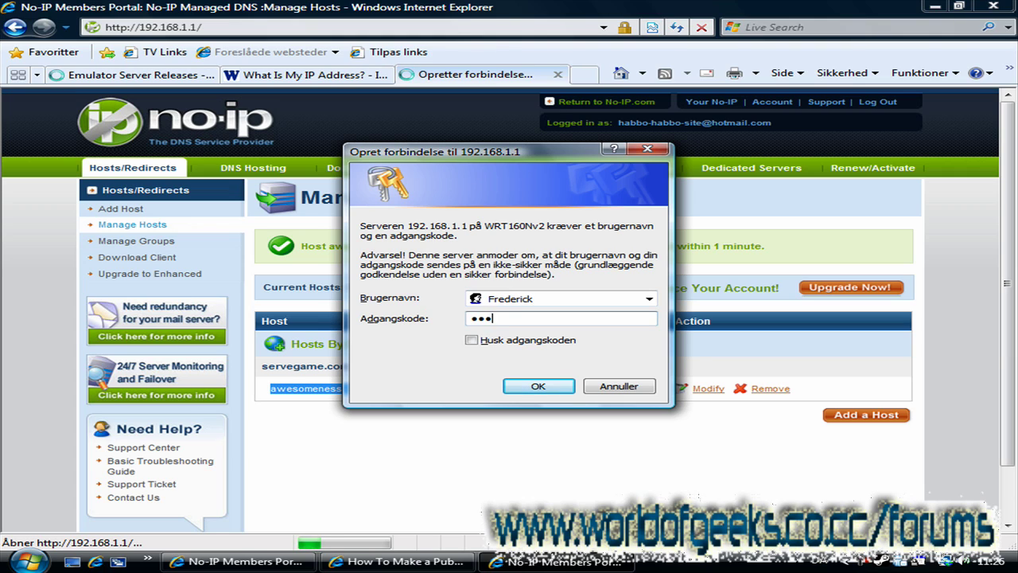
type("**********")
key("Return")
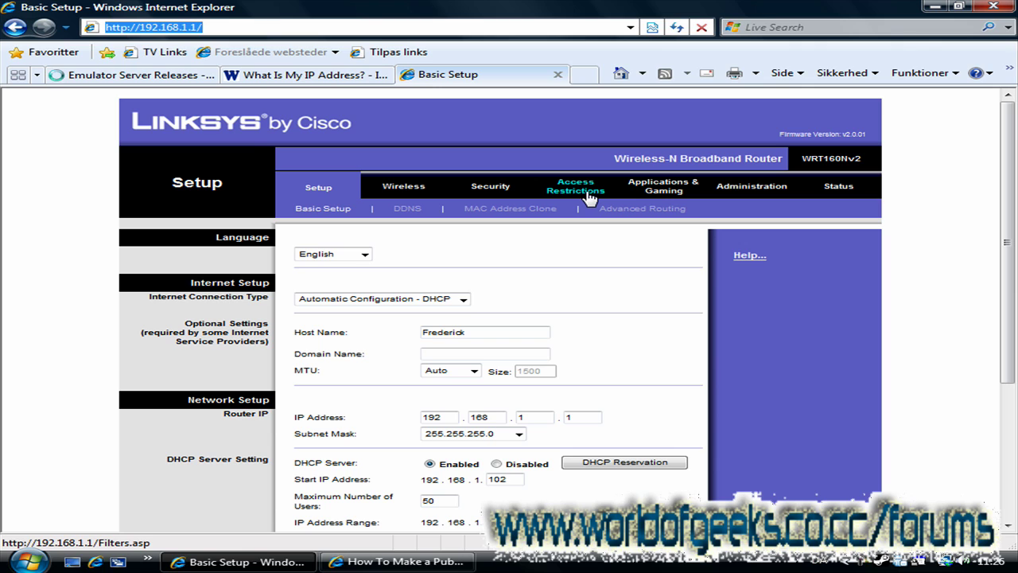
left_click(588, 197)
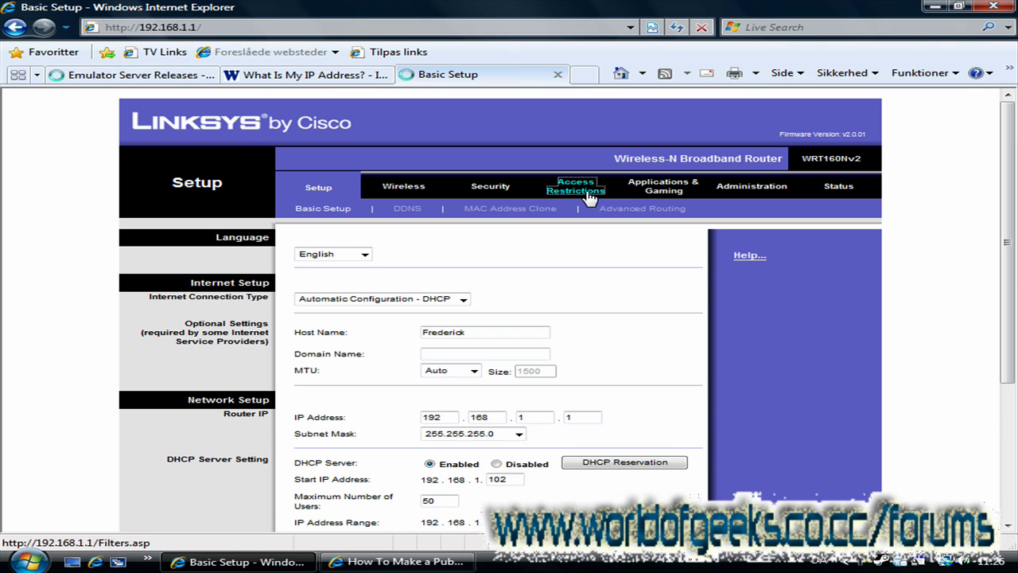
left_click(638, 191)
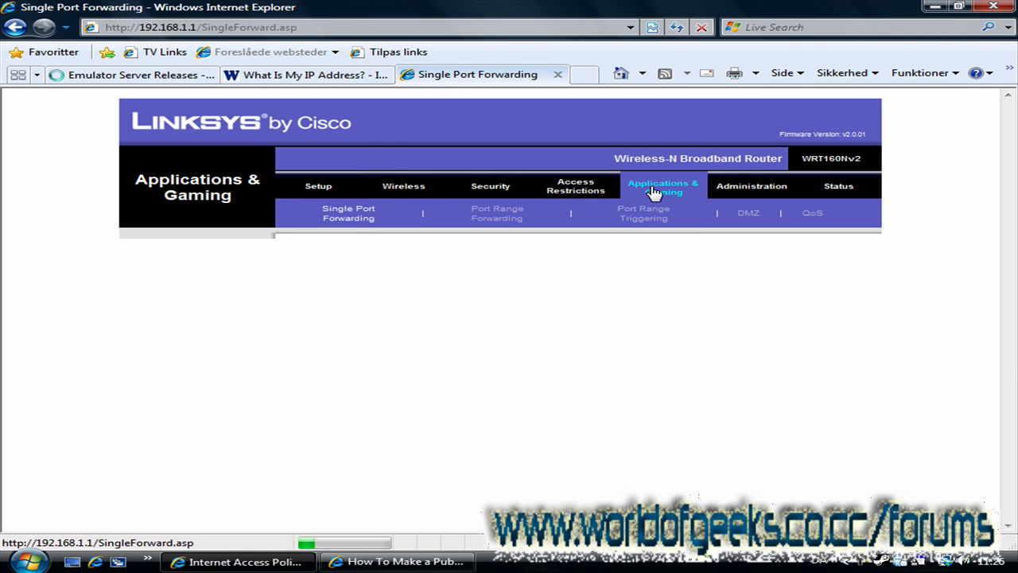